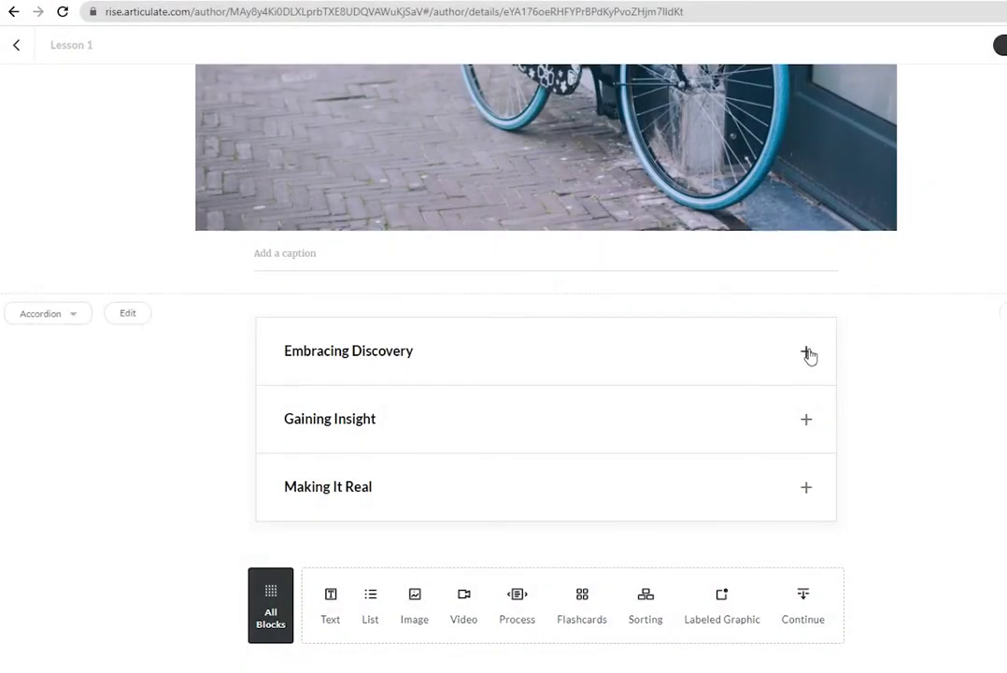
Expand and collapse the Embracing Discovery, Gaining Insight and Making It Real sections in the Rise lesson
left_click(806, 354)
left_click(807, 355)
left_click(805, 422)
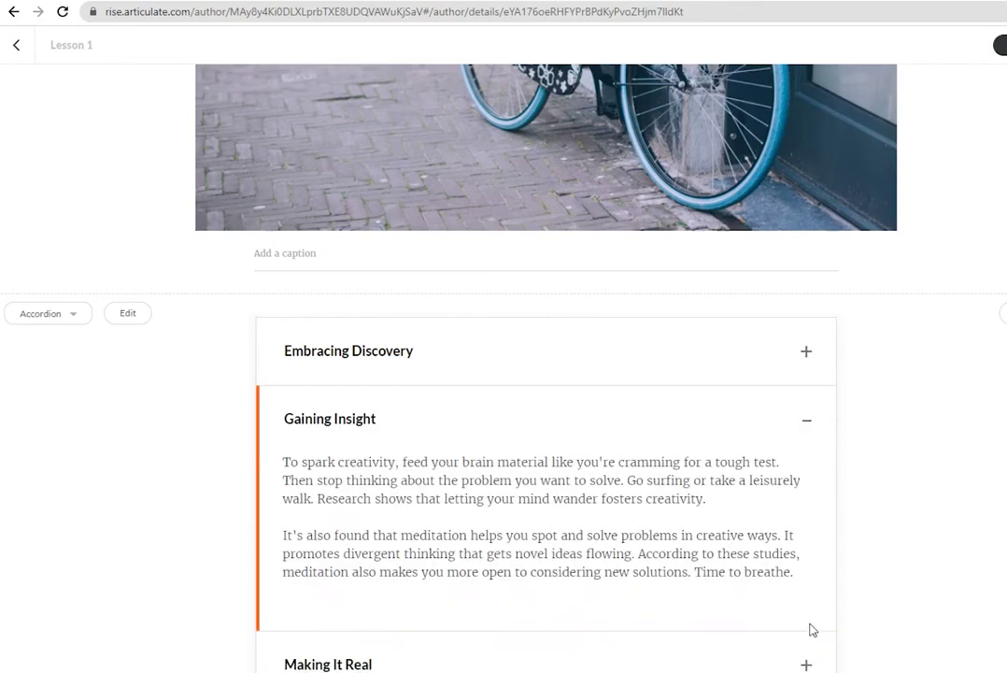
left_click(809, 665)
scroll(778, 573, "down", 3)
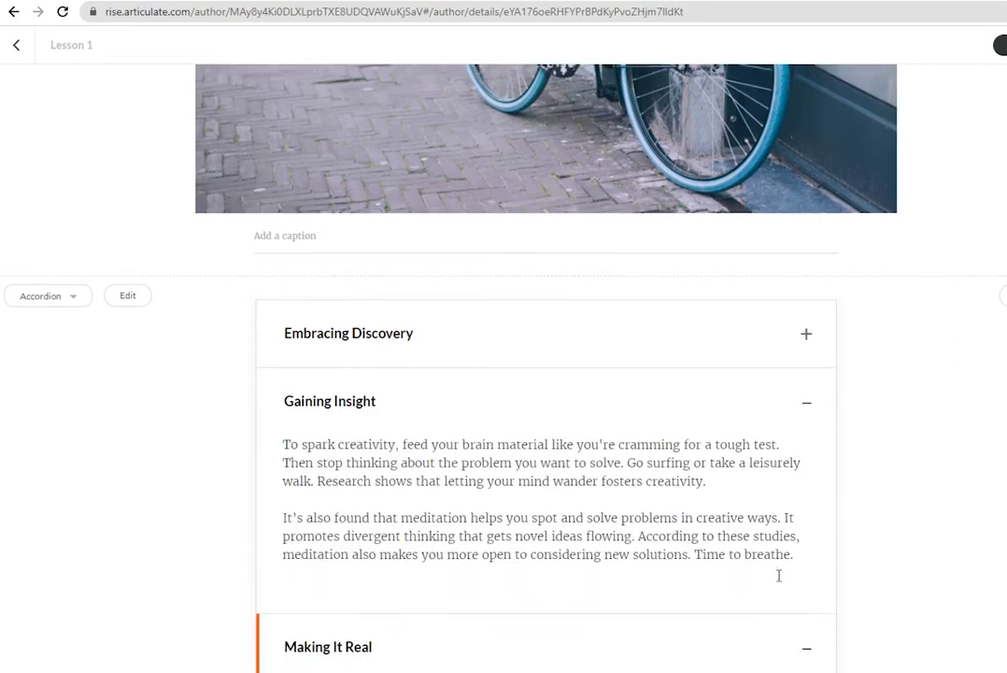
scroll(779, 574, "up", 2)
scroll(790, 523, "up", 1)
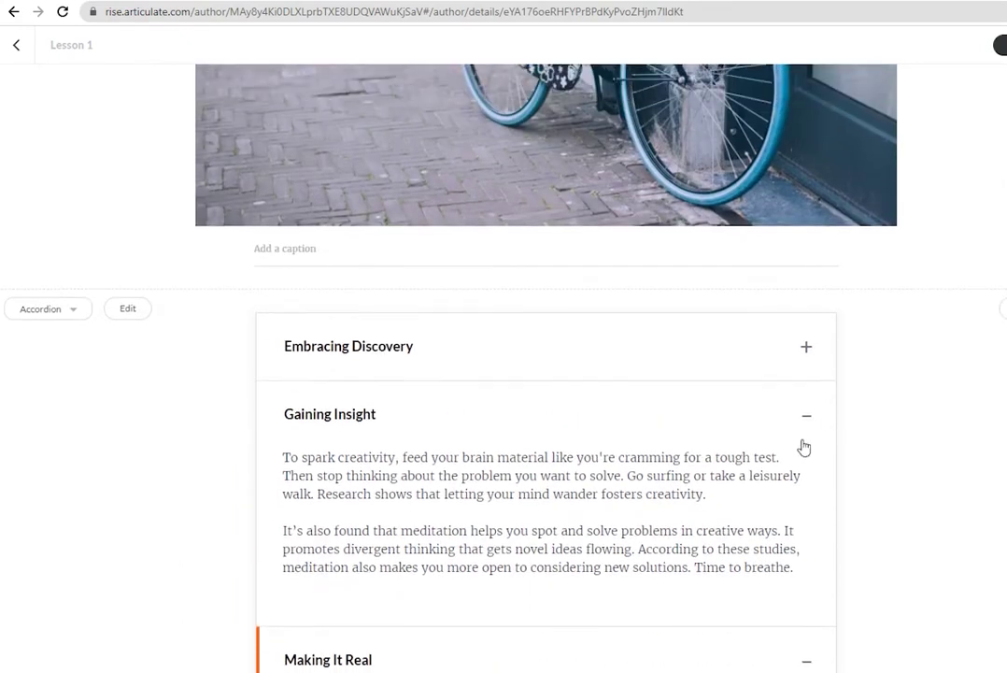
left_click(806, 422)
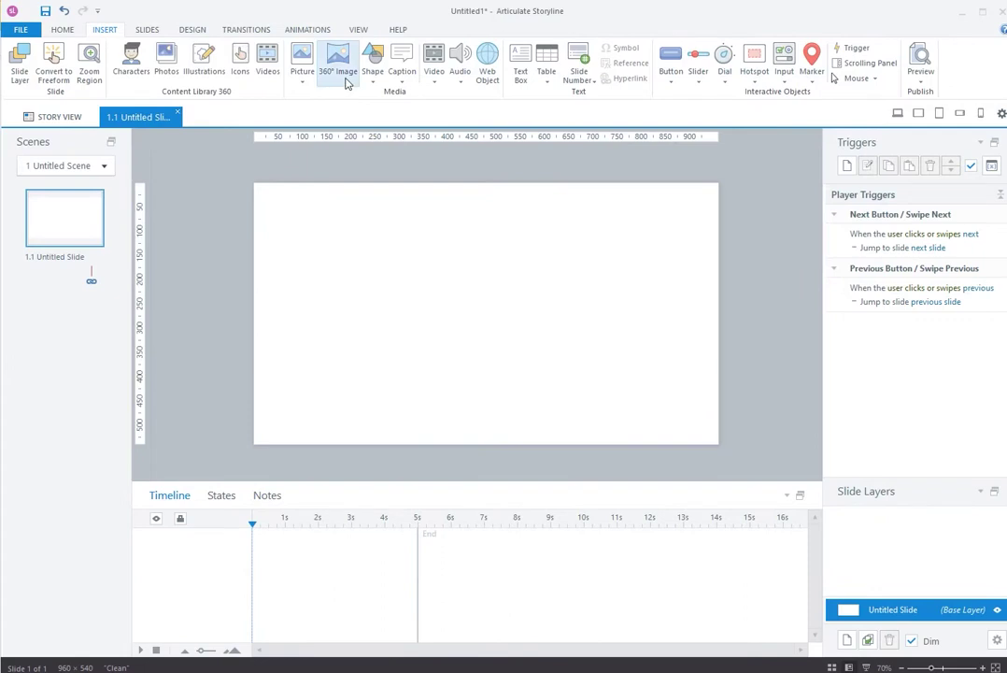
Draw a wide rectangle across the top of the slide
left_click(372, 70)
left_click(367, 135)
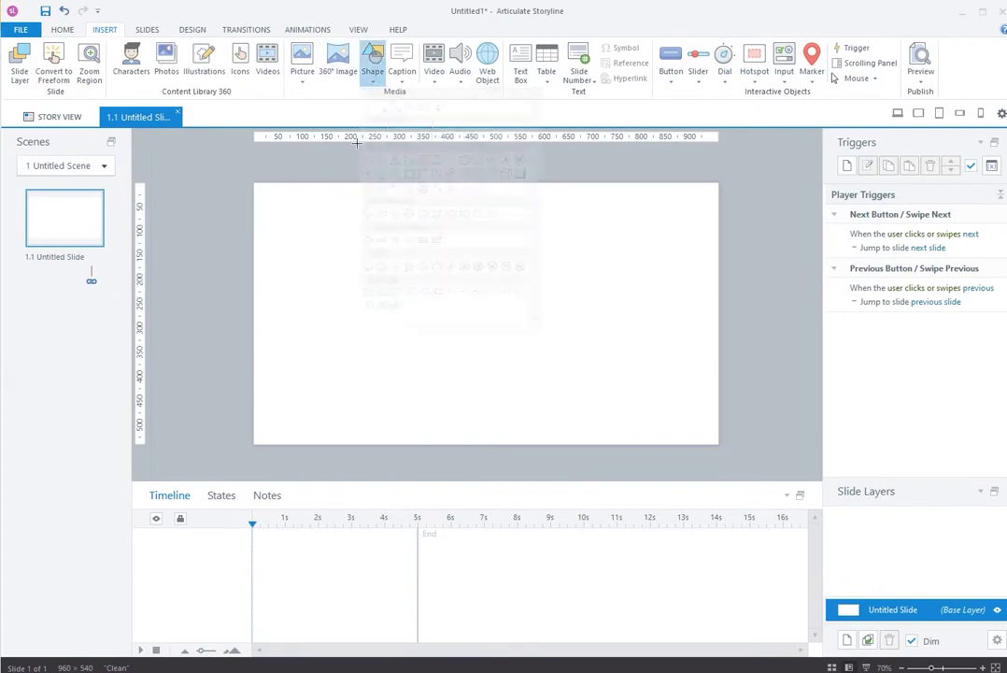
mouse_move(258, 198)
left_mouse_down()
mouse_move(461, 233)
mouse_move(649, 229)
mouse_move(714, 240)
left_mouse_up()
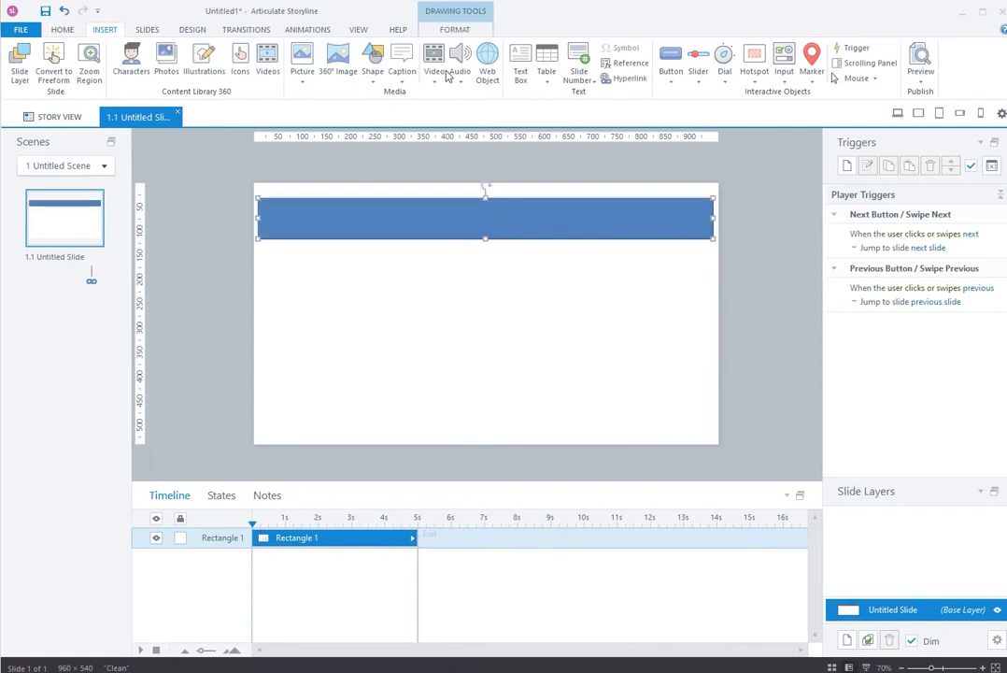
Give the bar no fill and a light grey outline
left_click(455, 29)
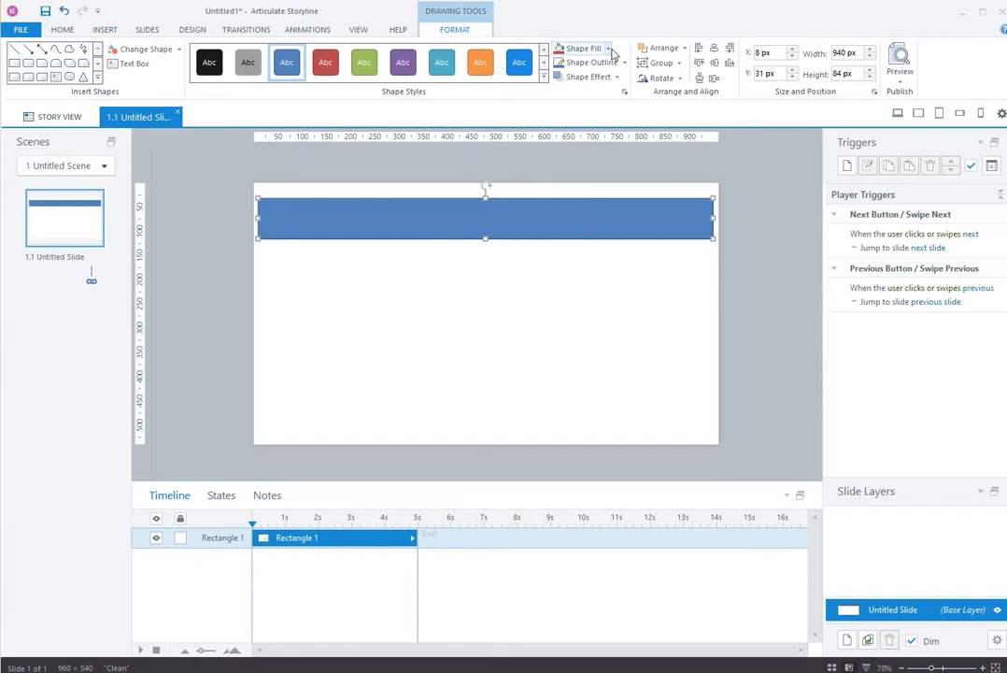
left_click(610, 49)
left_click(586, 164)
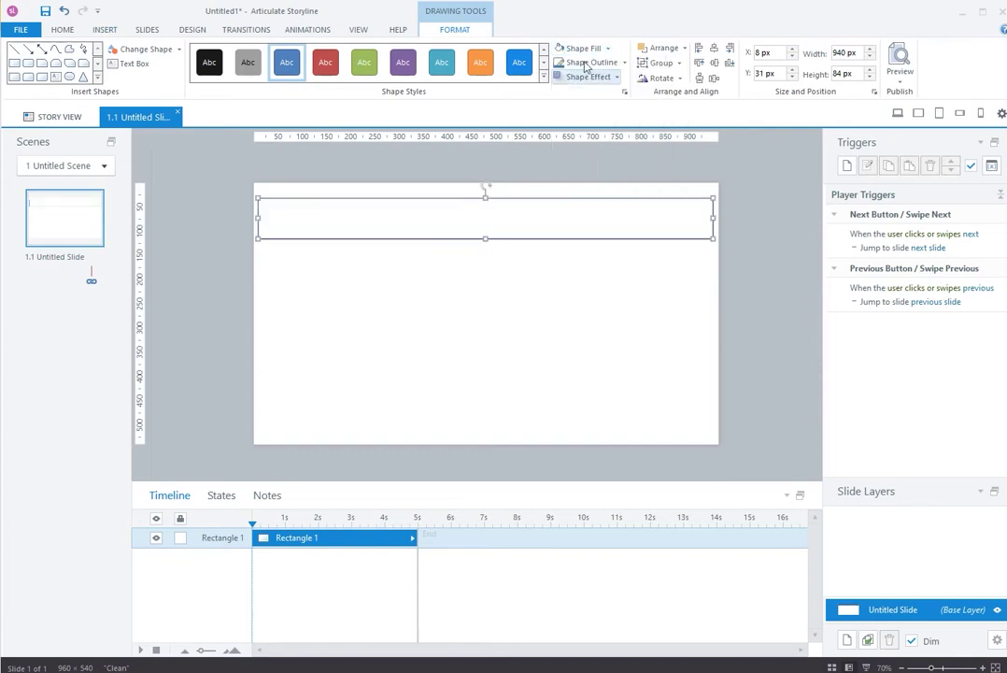
left_click(626, 62)
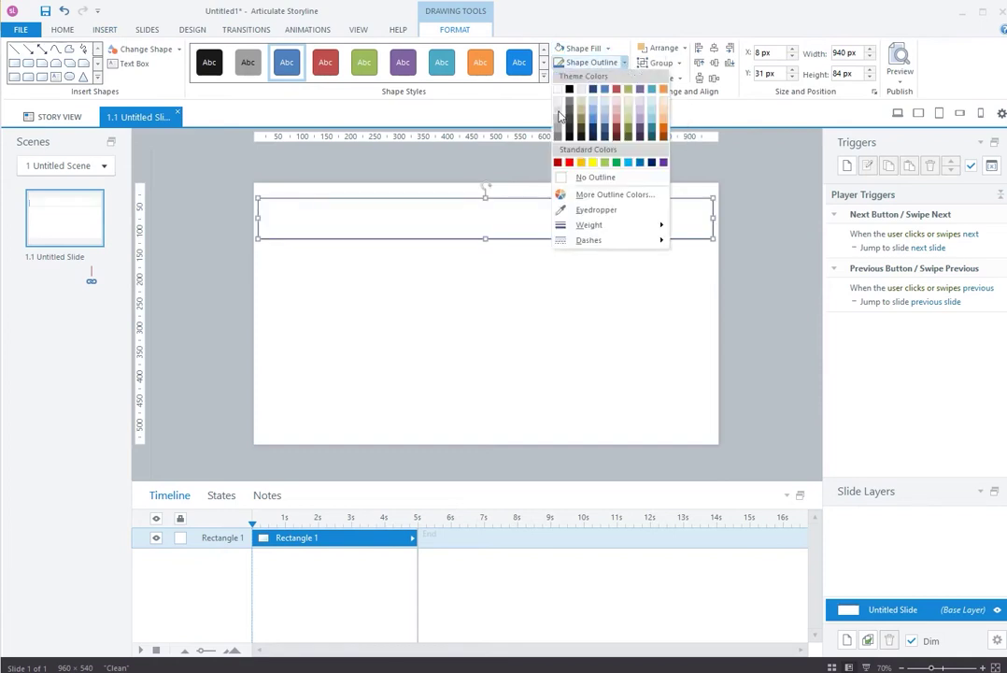
left_click(560, 114)
left_click(735, 315)
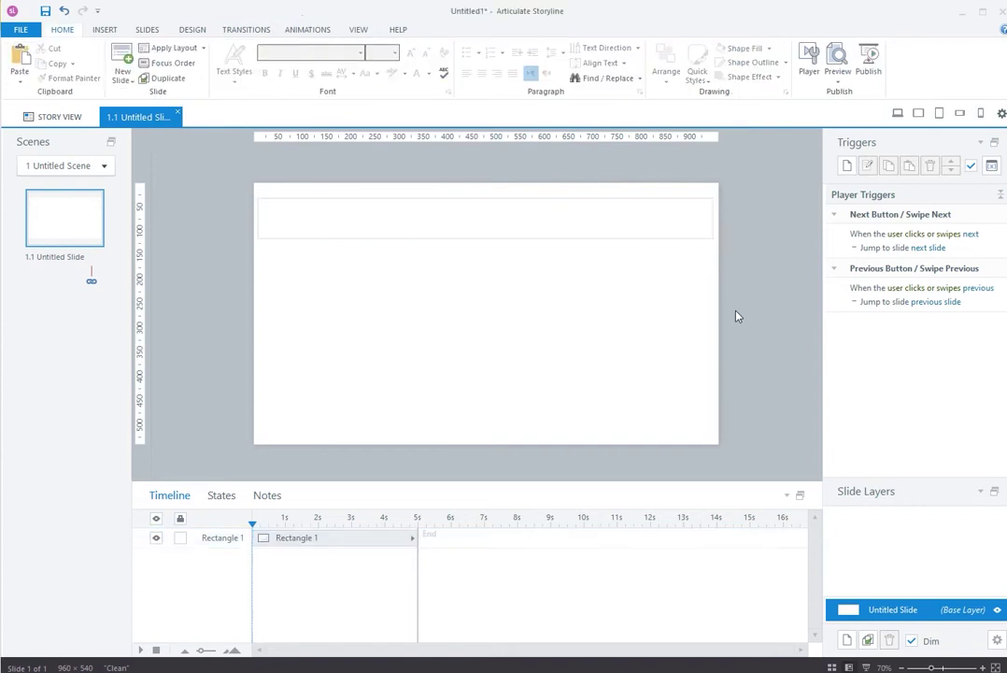
left_click(529, 214)
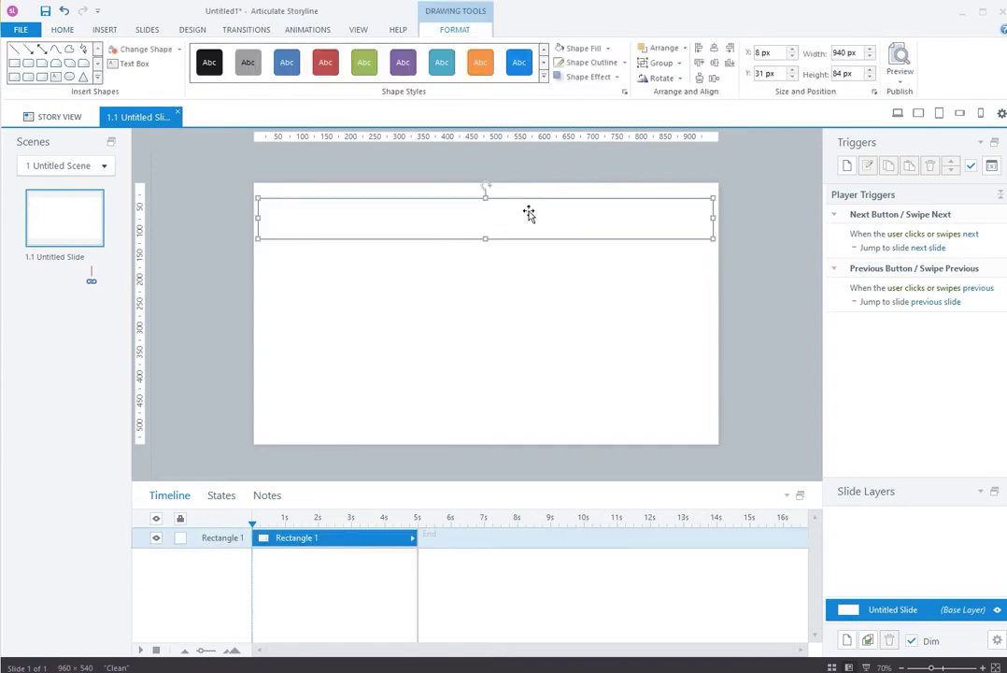
Label the bar 'Text title 1:' in black, bold, 20 pt, left-aligned text
left_click(62, 29)
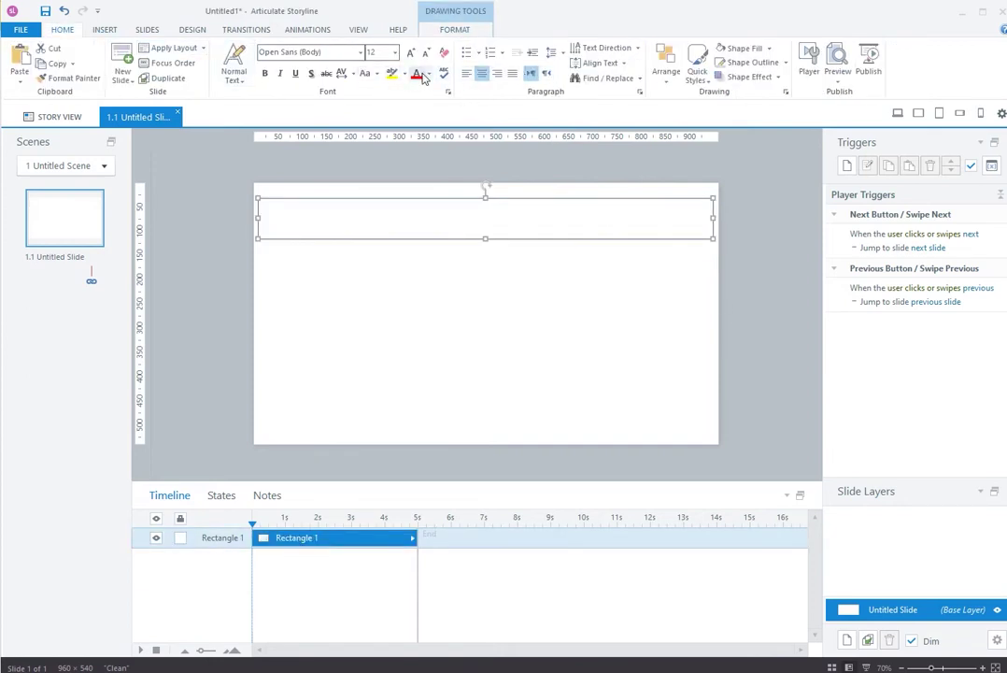
left_click(428, 74)
left_click(426, 103)
left_click(470, 222)
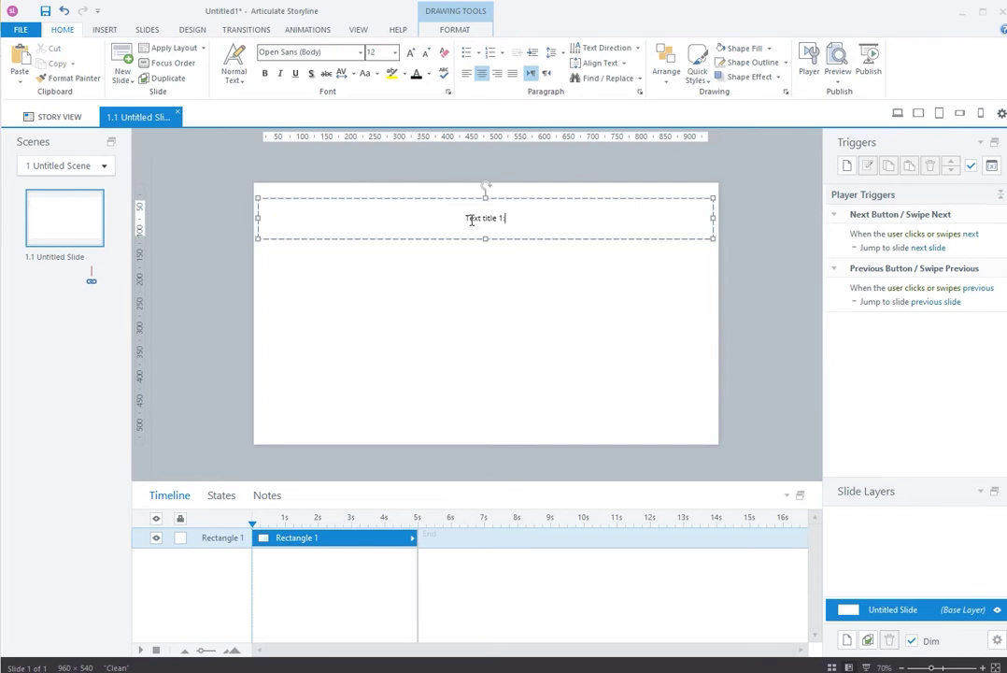
key("ctrl+a")
left_click(395, 53)
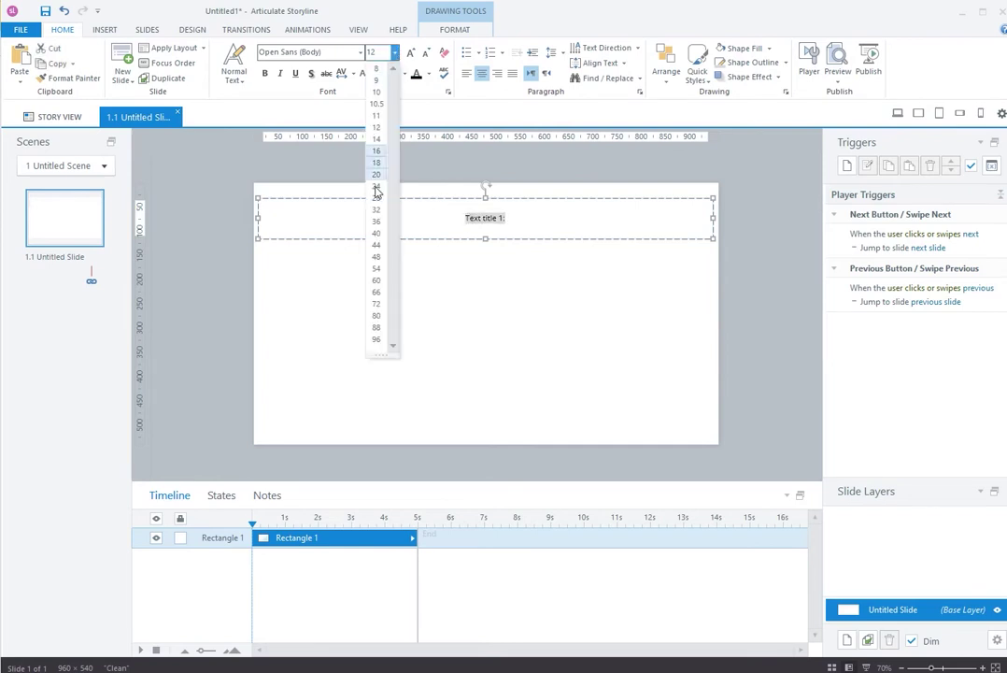
left_click(377, 181)
left_click(265, 74)
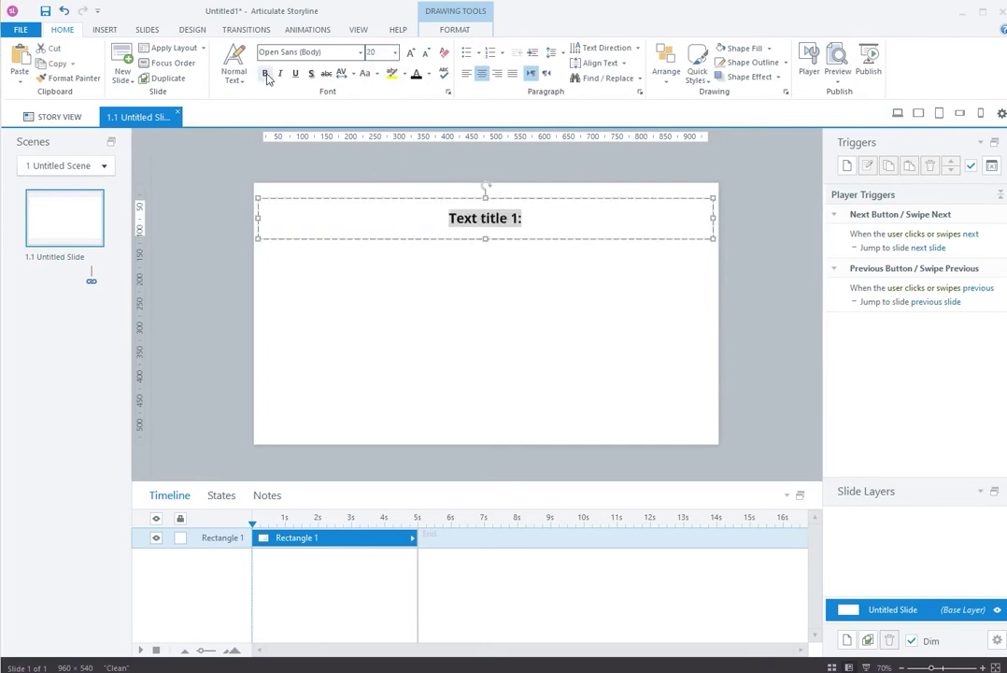
left_click(466, 75)
key("Escape")
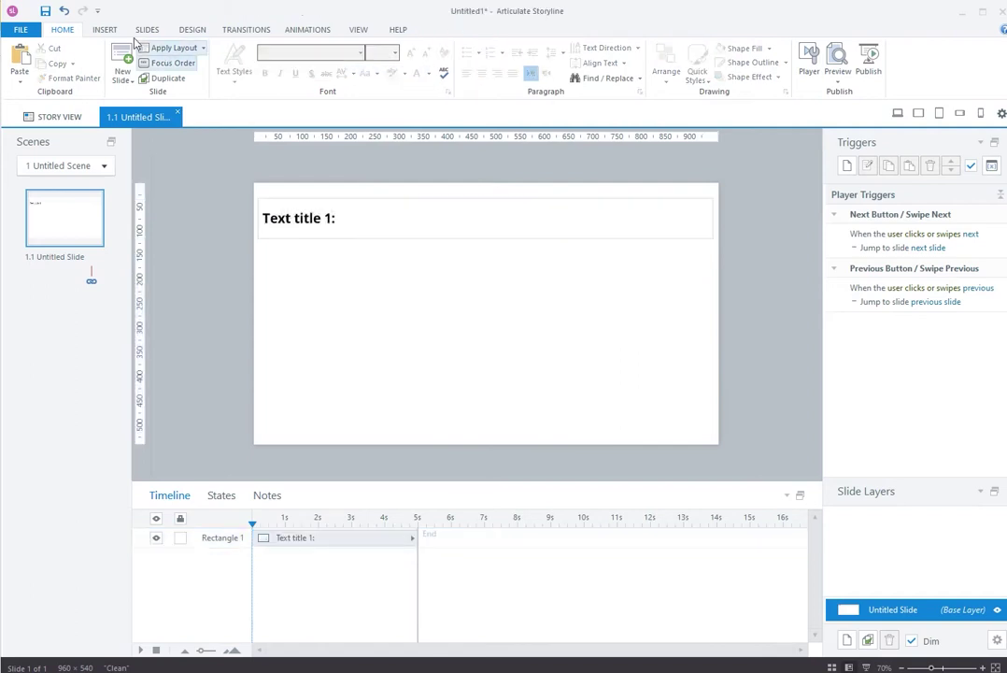
left_click(104, 30)
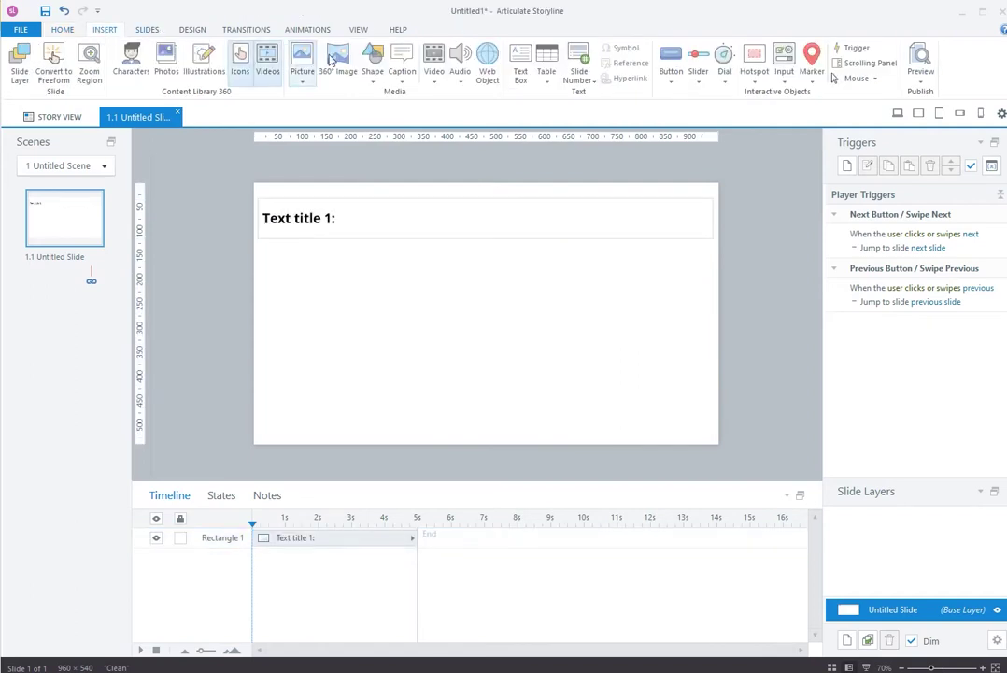
Add a bold 20 pt '+' text box at the title bar's right edge
left_click(521, 70)
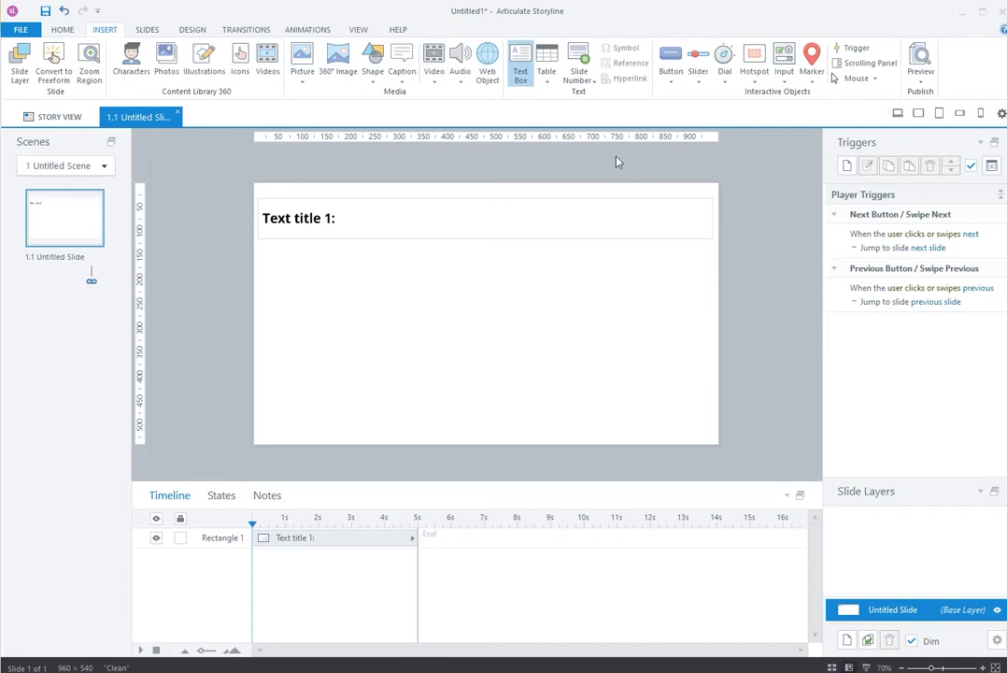
left_click_drag(674, 205, 685, 209)
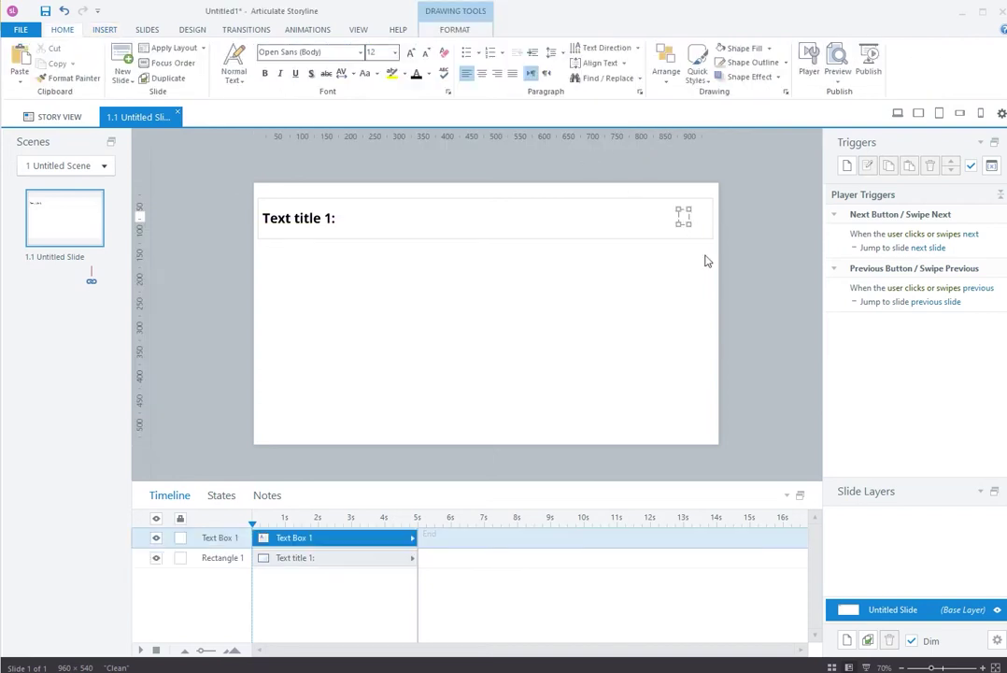
left_click(394, 52)
left_click(379, 181)
left_click(265, 74)
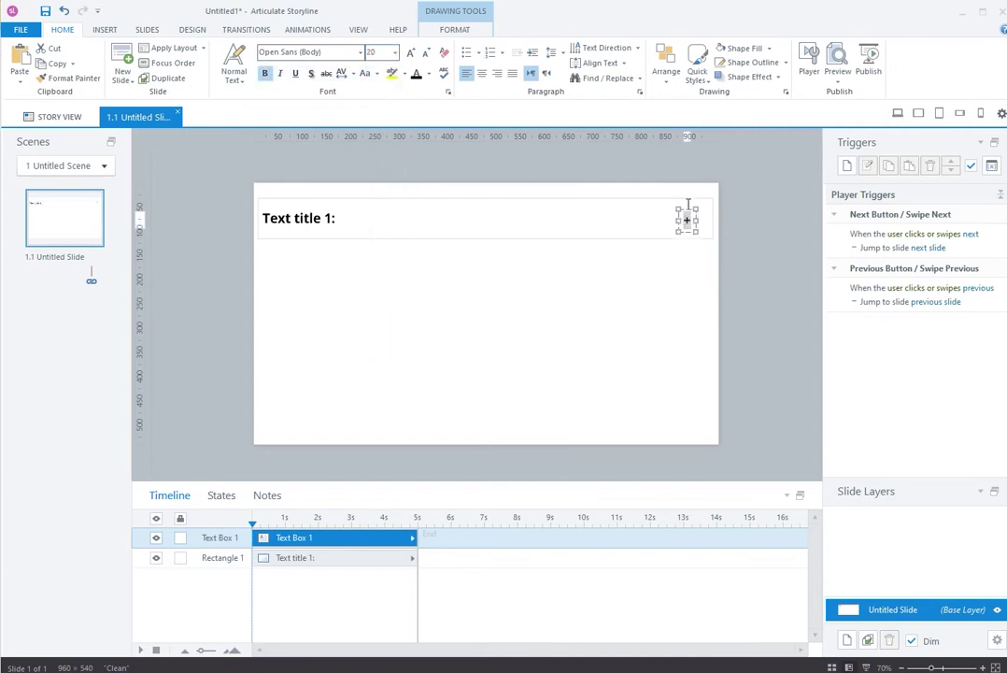
left_click_drag(686, 214, 696, 209)
Duplicate the title bar and plus sign twice, stacking the copies below the original
left_click(419, 199)
left_click_drag(232, 181, 752, 281)
right_click(530, 202)
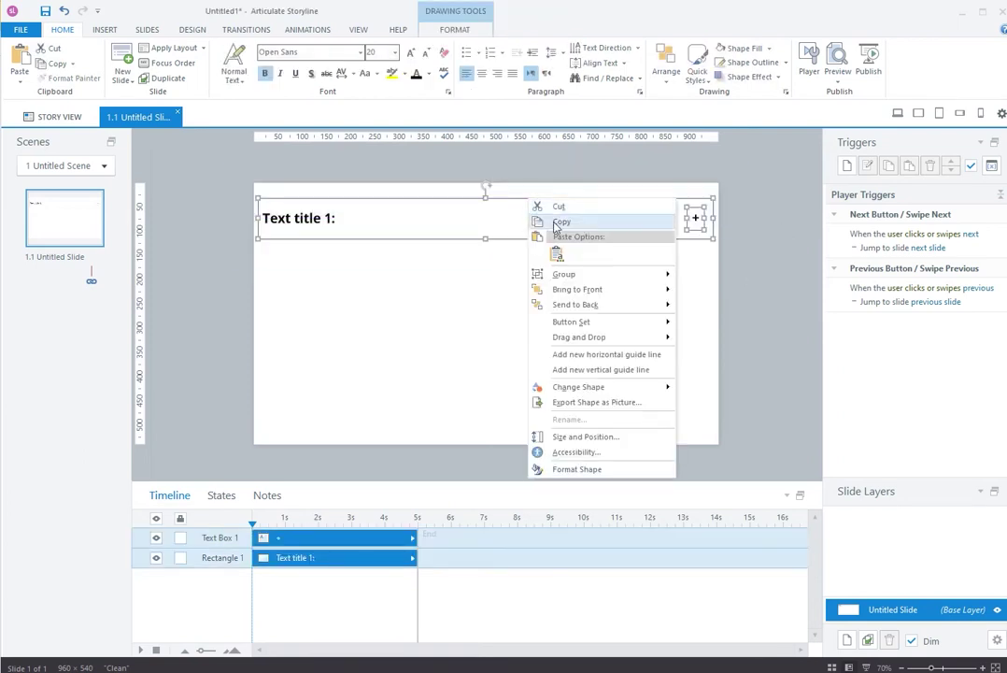
left_click(556, 221)
left_click(288, 259)
right_click(289, 258)
left_click(319, 311)
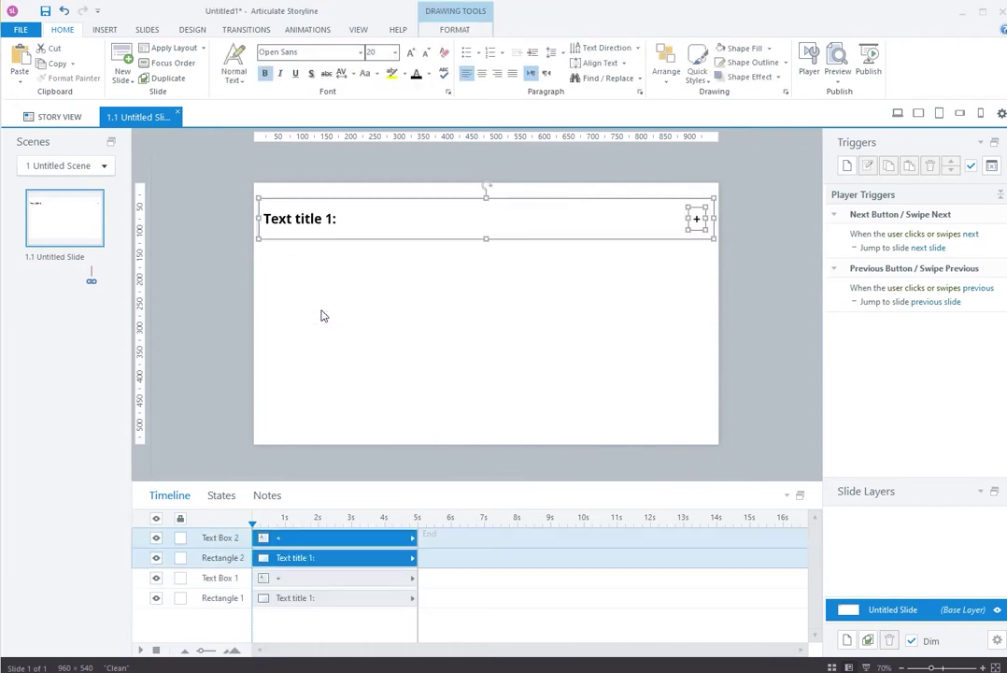
left_click_drag(356, 202, 353, 243)
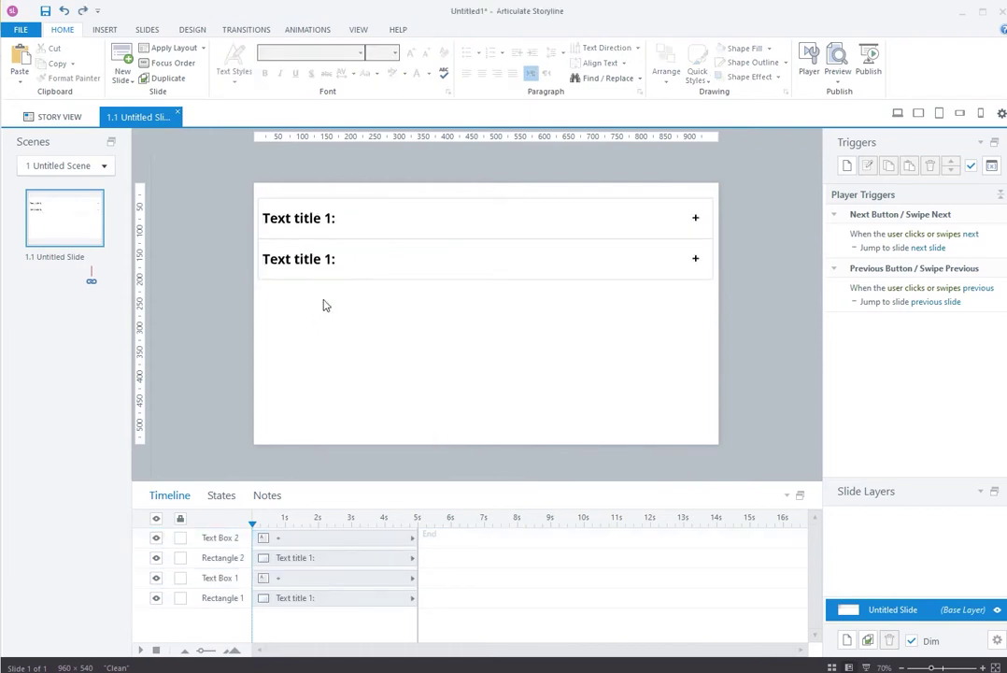
right_click(341, 295)
left_click(371, 345)
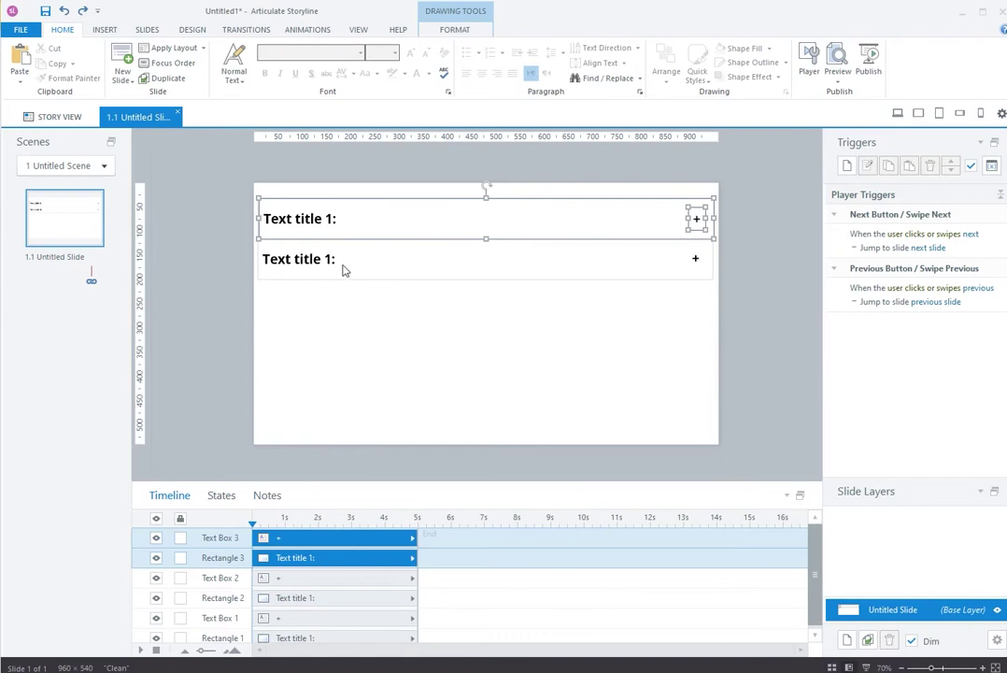
left_click_drag(374, 202, 373, 280)
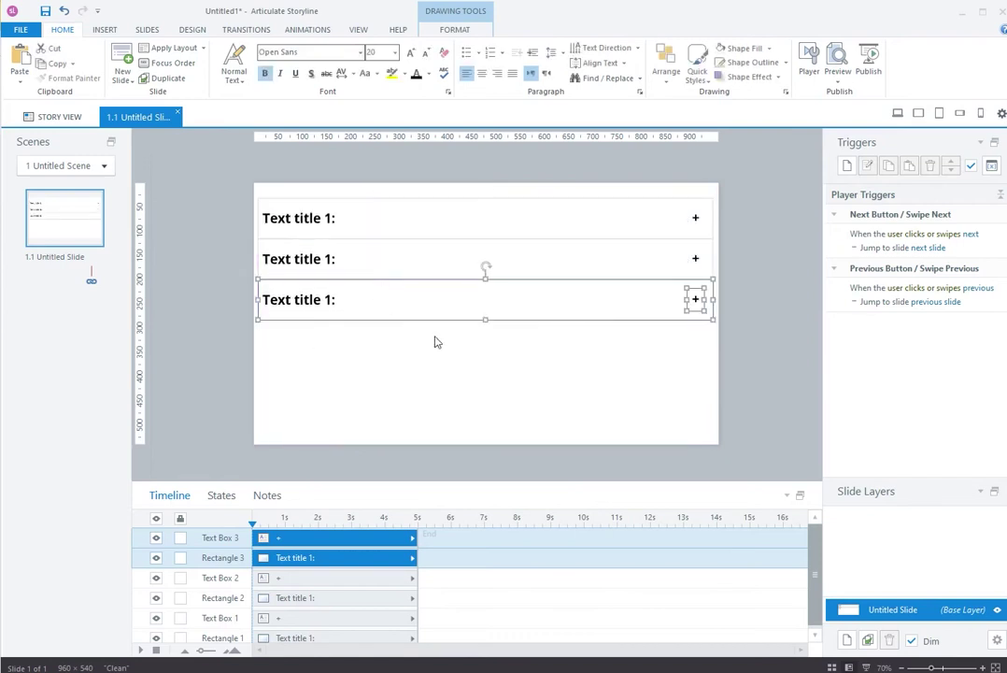
left_click(760, 261)
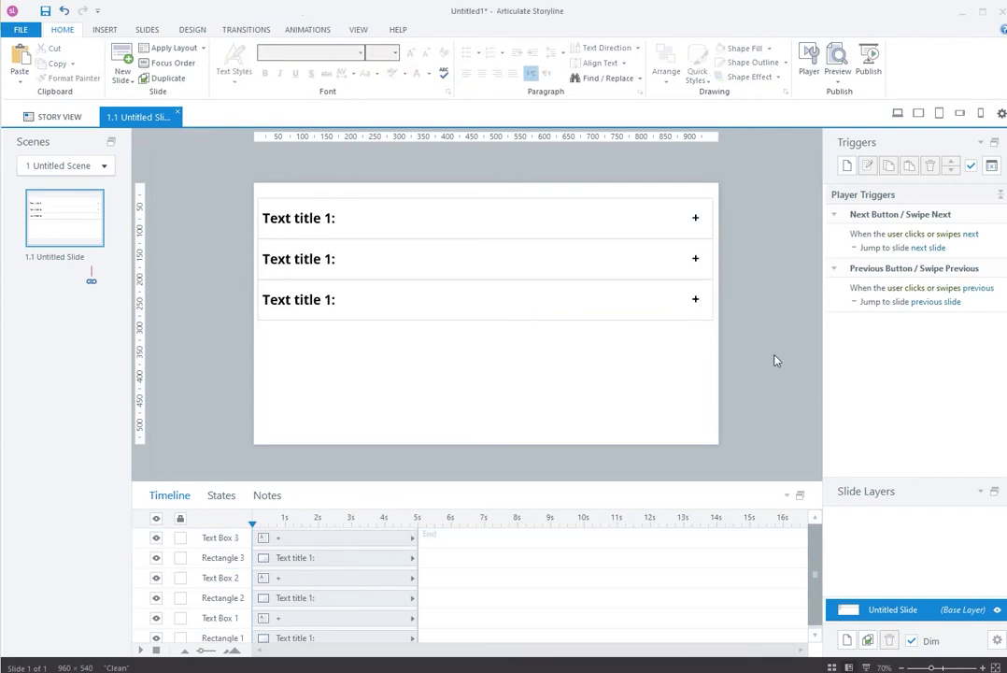
Add three new slide layers, then return to the base layer
left_click(847, 641)
left_click(846, 641)
left_click(847, 641)
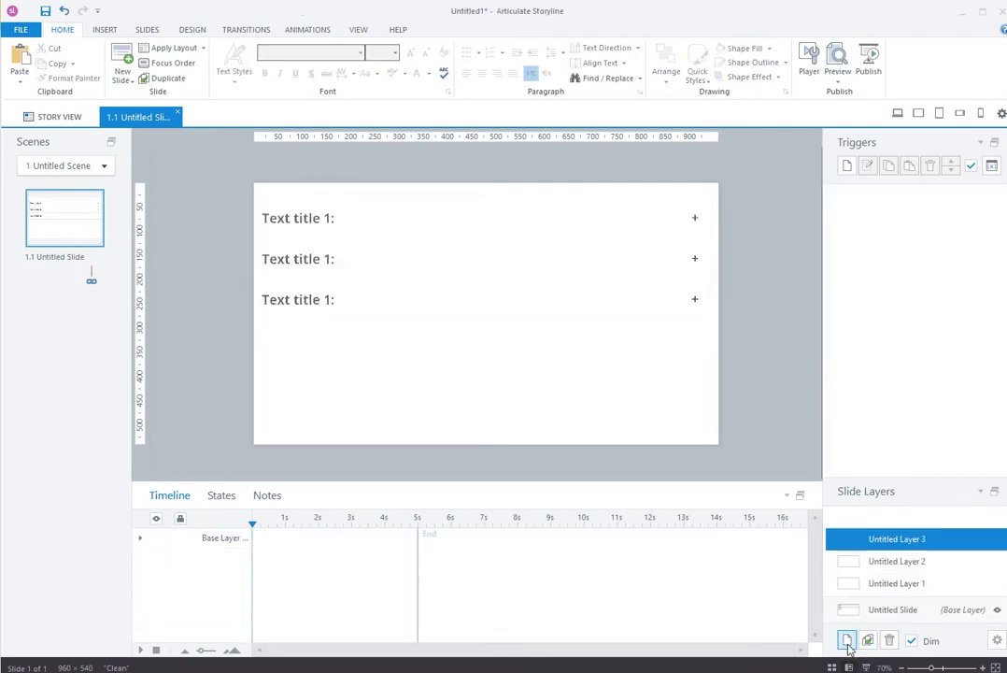
left_click(880, 612)
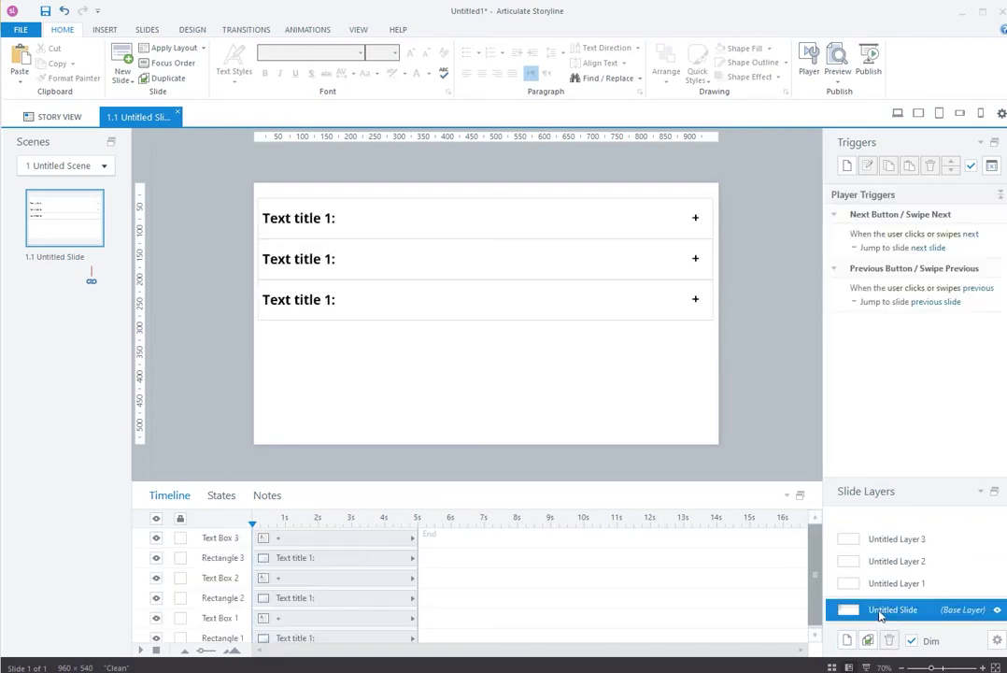
left_click(444, 217)
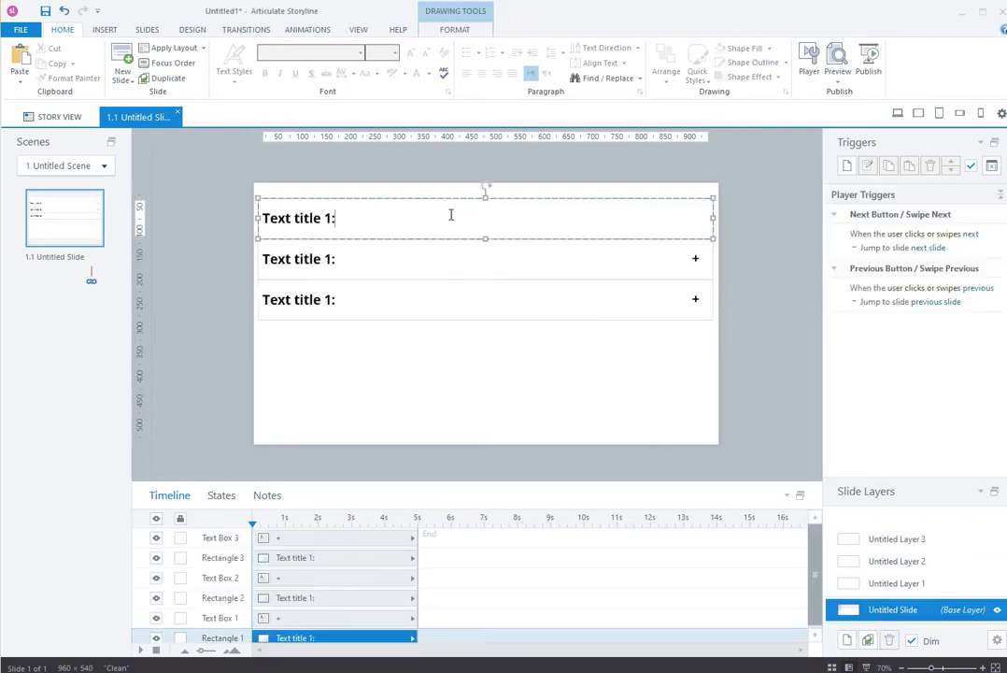
Add a trigger so clicking the first bar shows Untitled Layer 1
left_click(847, 166)
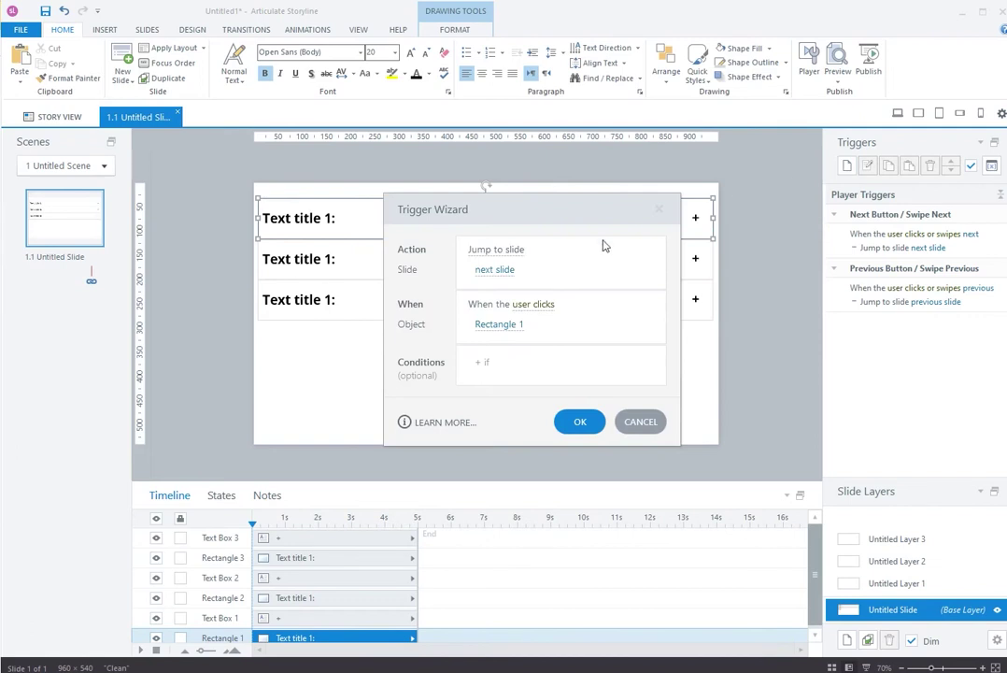
left_click(496, 250)
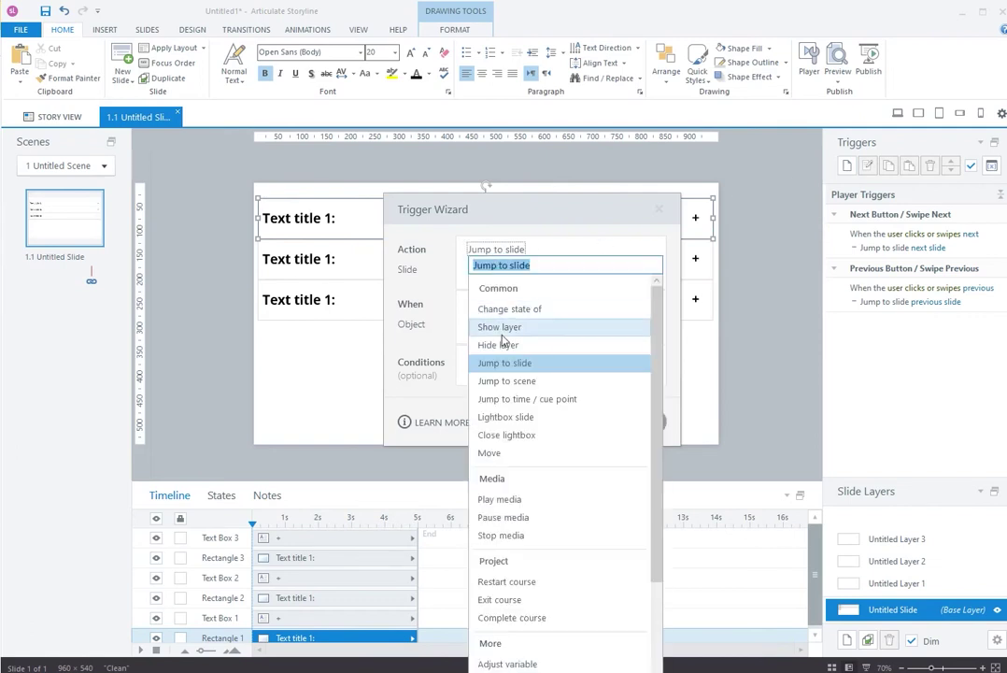
left_click(488, 325)
left_click(507, 269)
left_click(520, 372)
left_click(586, 422)
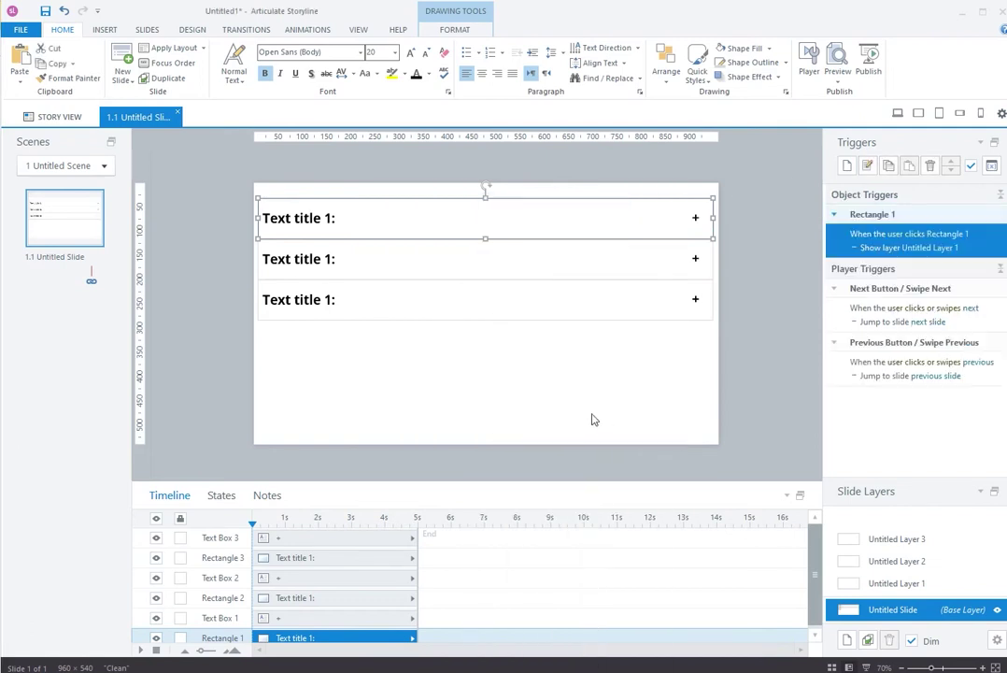
Add a trigger so clicking the second bar shows Untitled Layer 2
left_click(413, 265)
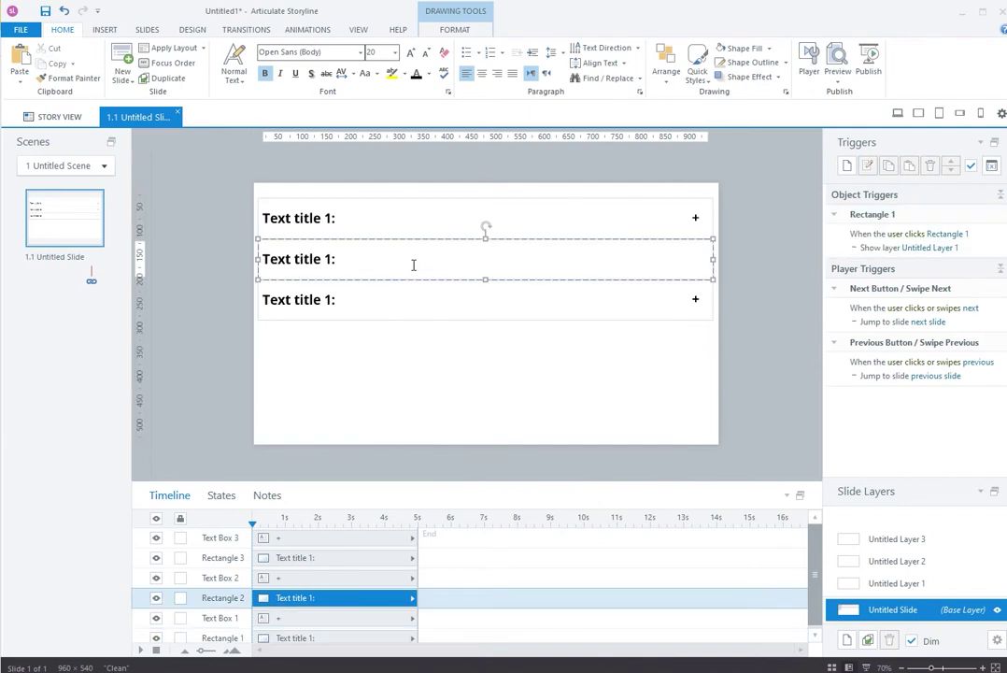
left_click(846, 166)
left_click(526, 272)
left_click(526, 272)
left_click(520, 351)
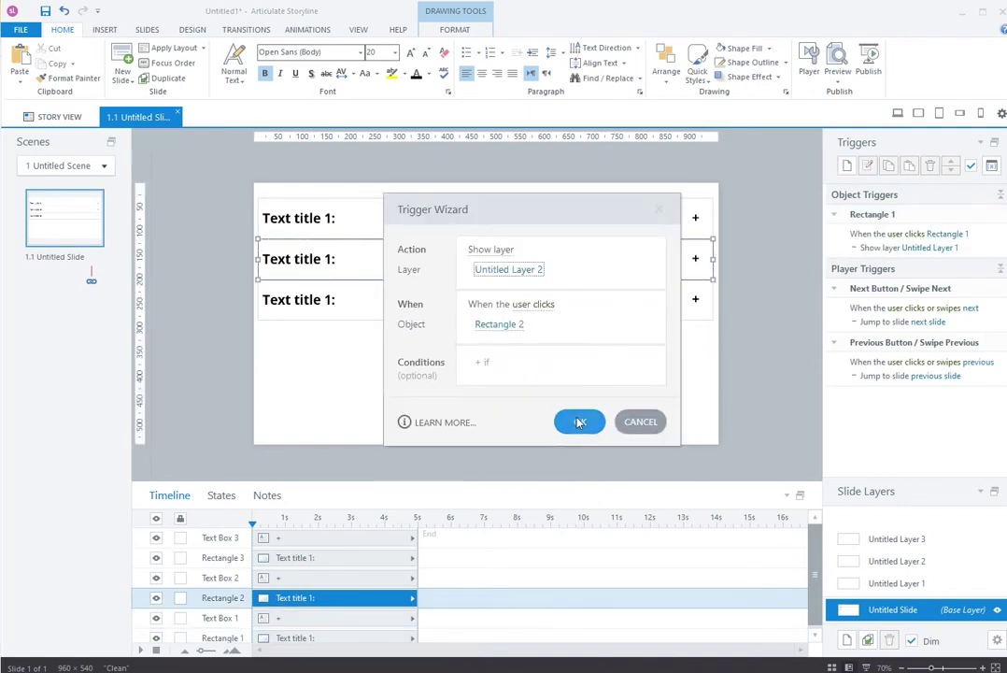
Add a trigger so clicking the third bar shows Untitled Layer 3
left_click(579, 428)
left_click(483, 315)
left_click(846, 165)
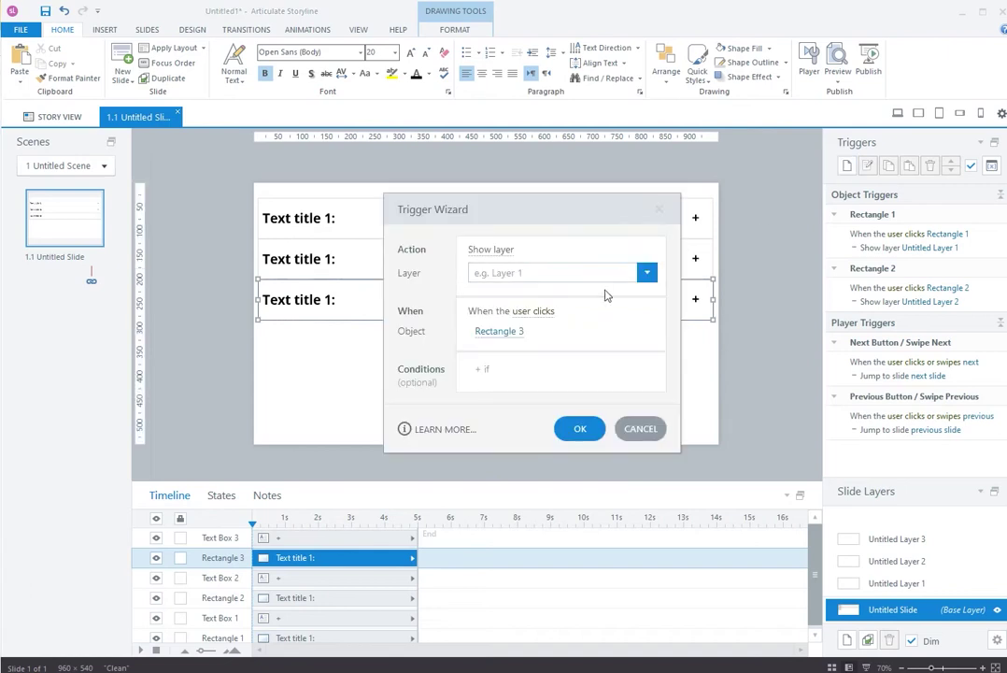
left_click(514, 273)
left_click(560, 393)
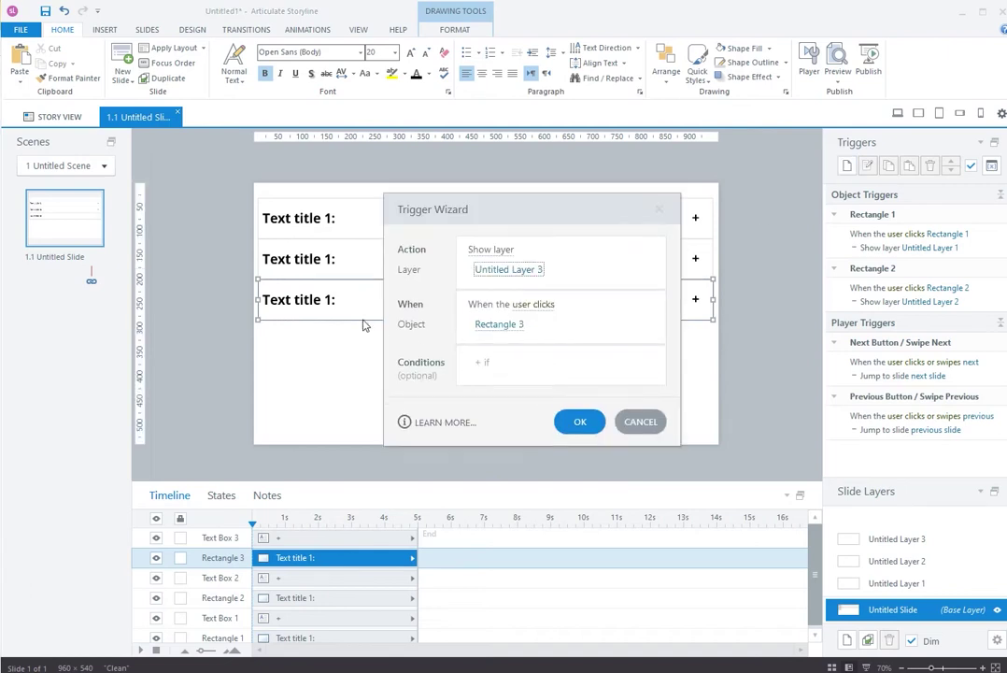
left_click(579, 428)
Replace the '1' with '2' in the second bar's title and '3' in the third
left_click(327, 261)
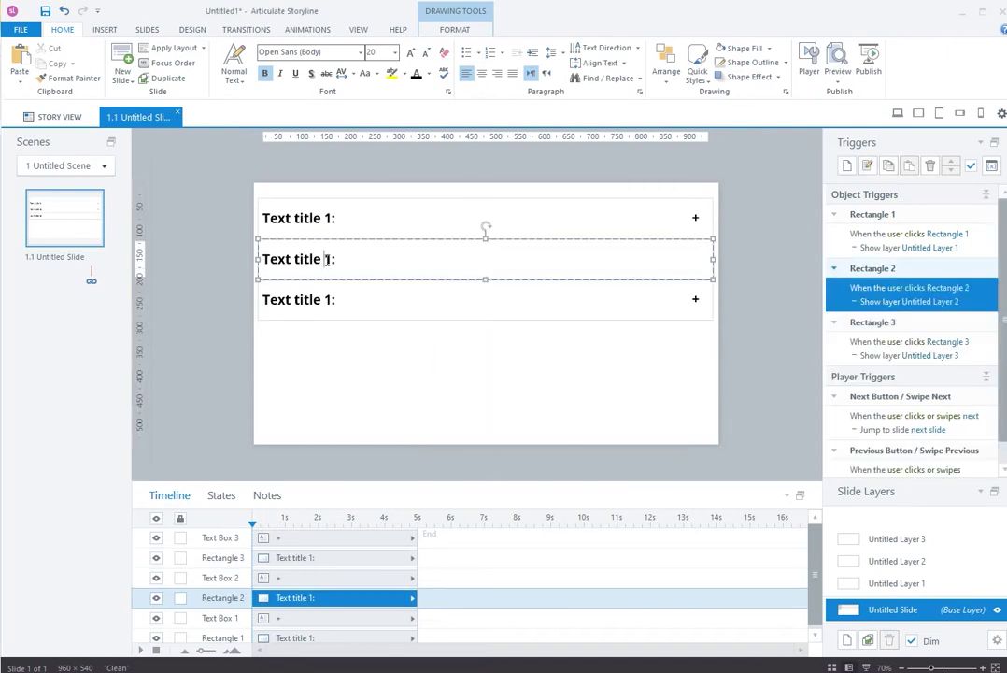
double_click(329, 259)
type("2")
left_click(327, 300)
double_click(328, 299)
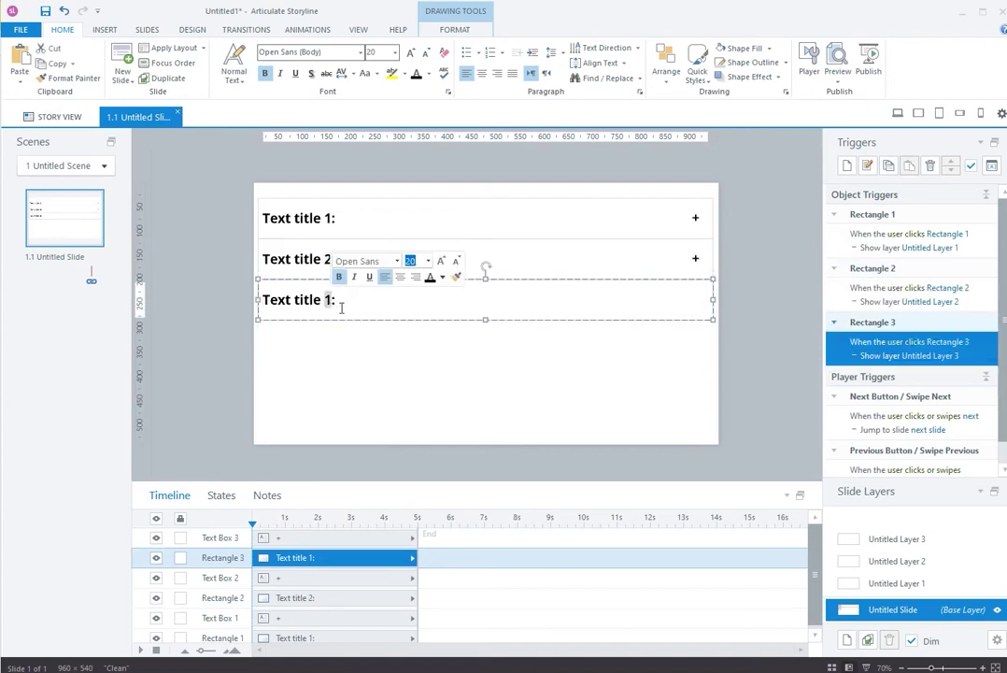
type("3")
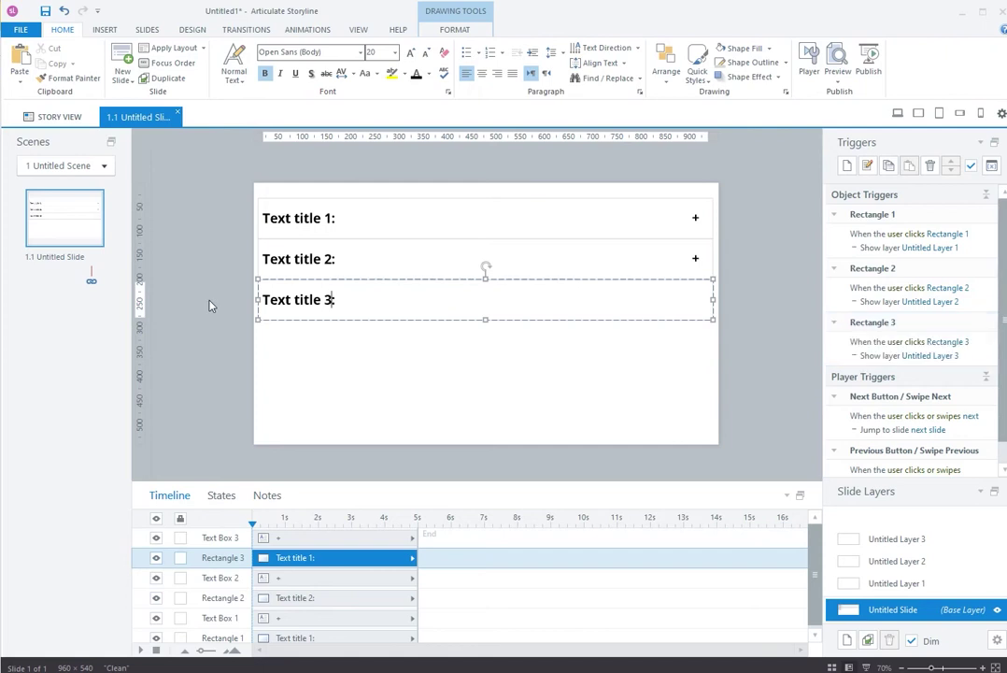
left_click(204, 299)
Copy the three bars with plus signs and paste them onto Untitled Layer 1
mouse_move(218, 168)
left_mouse_down()
mouse_move(710, 332)
mouse_move(738, 363)
left_mouse_up()
right_click(631, 201)
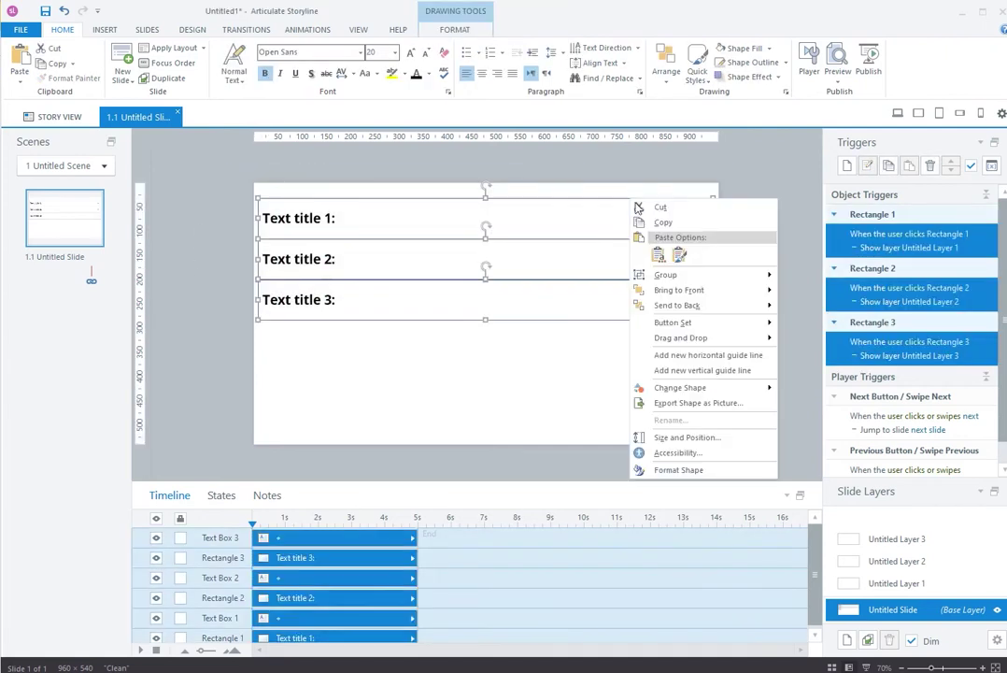
left_click(661, 219)
left_click(888, 581)
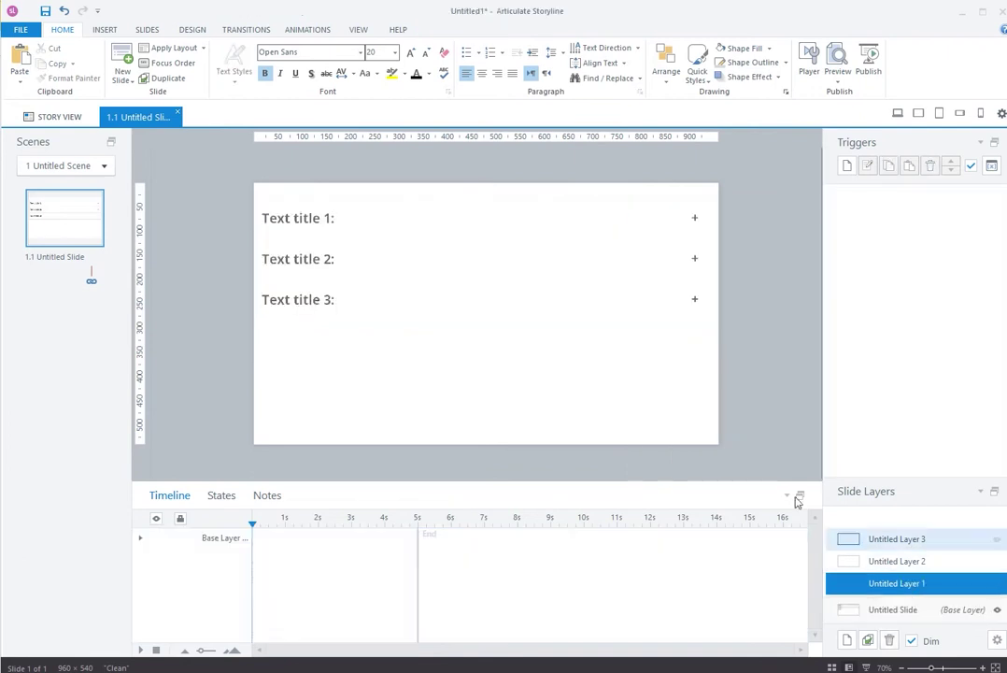
right_click(320, 197)
left_click(343, 248)
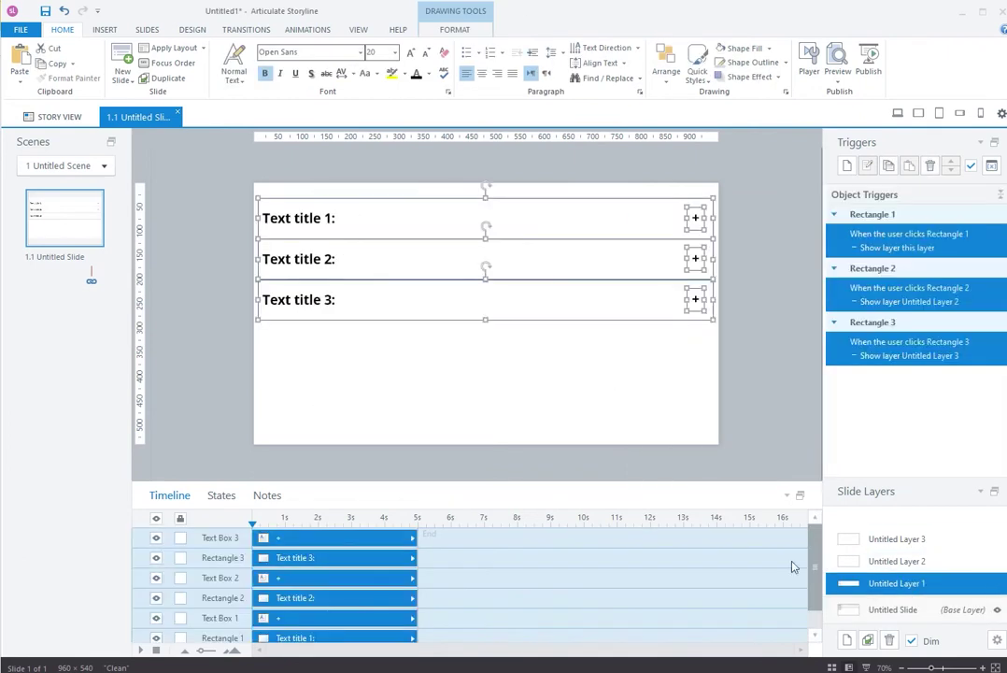
Paste the same bars onto Untitled Layers 2 and 3
left_click(902, 564)
right_click(269, 195)
left_click(293, 249)
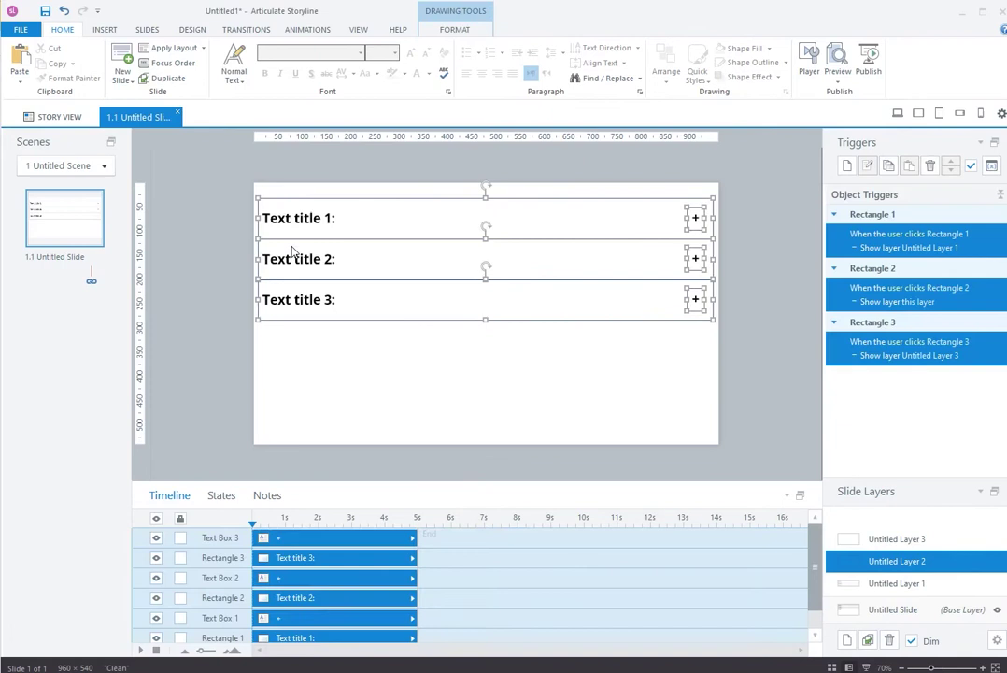
left_click(908, 538)
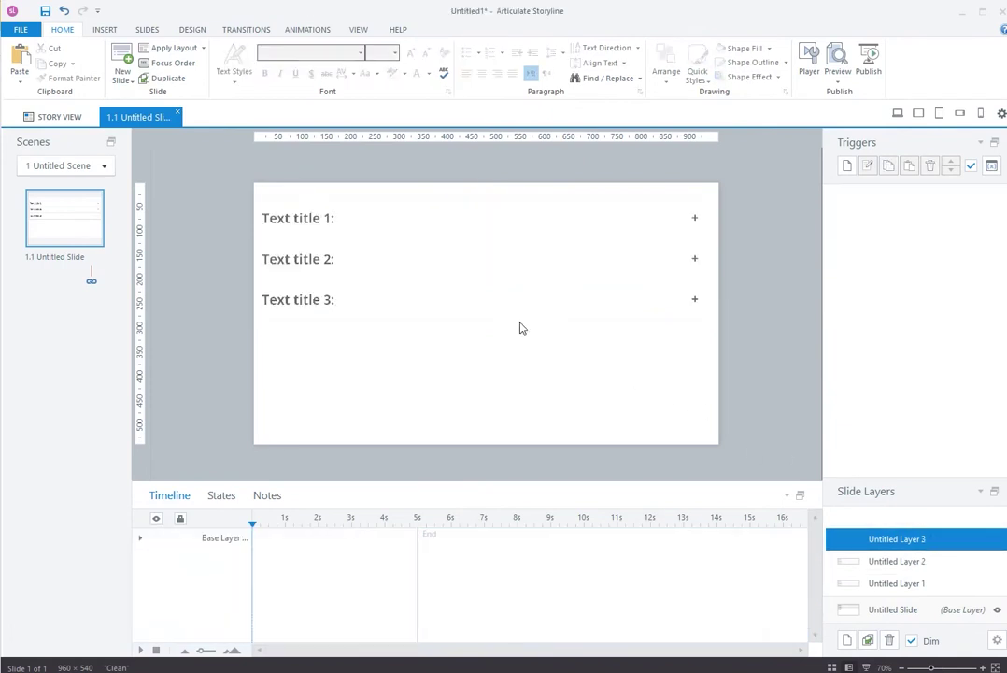
right_click(266, 197)
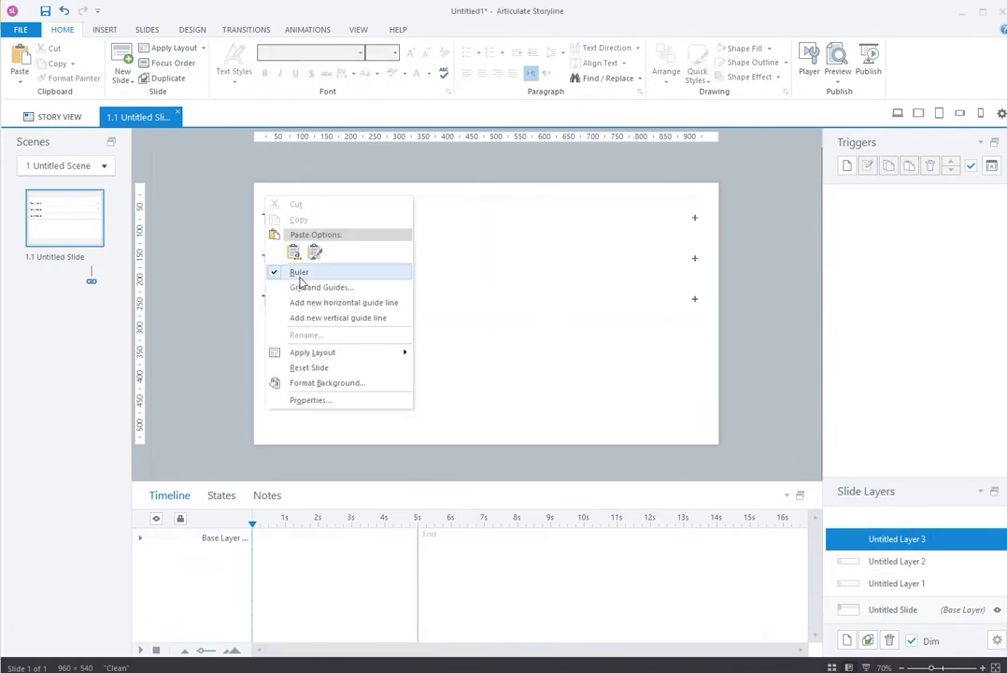
left_click(294, 252)
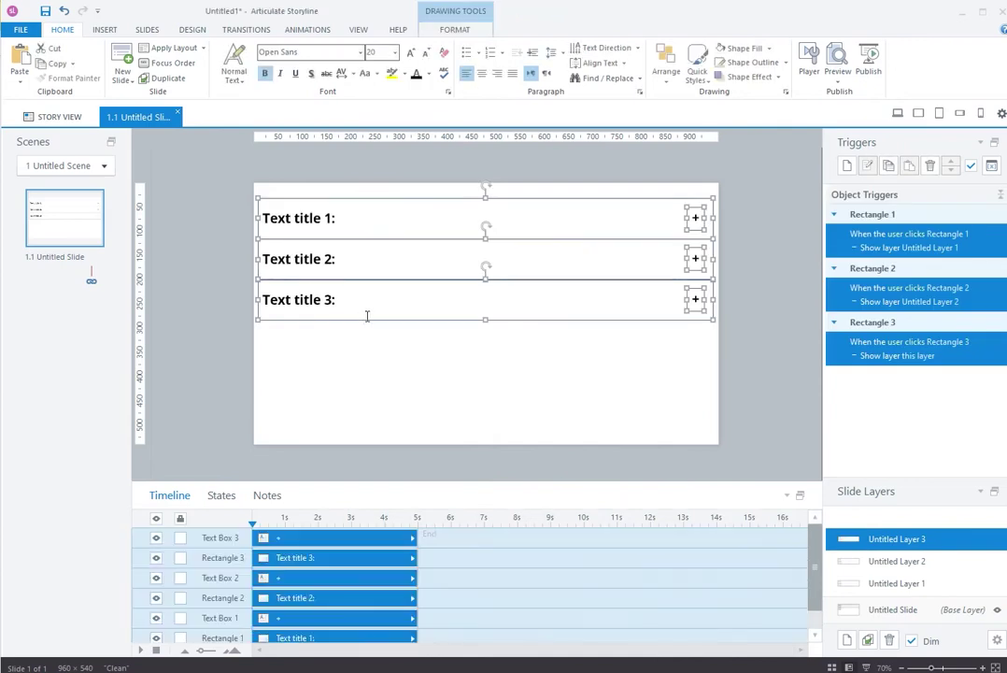
left_click(797, 366)
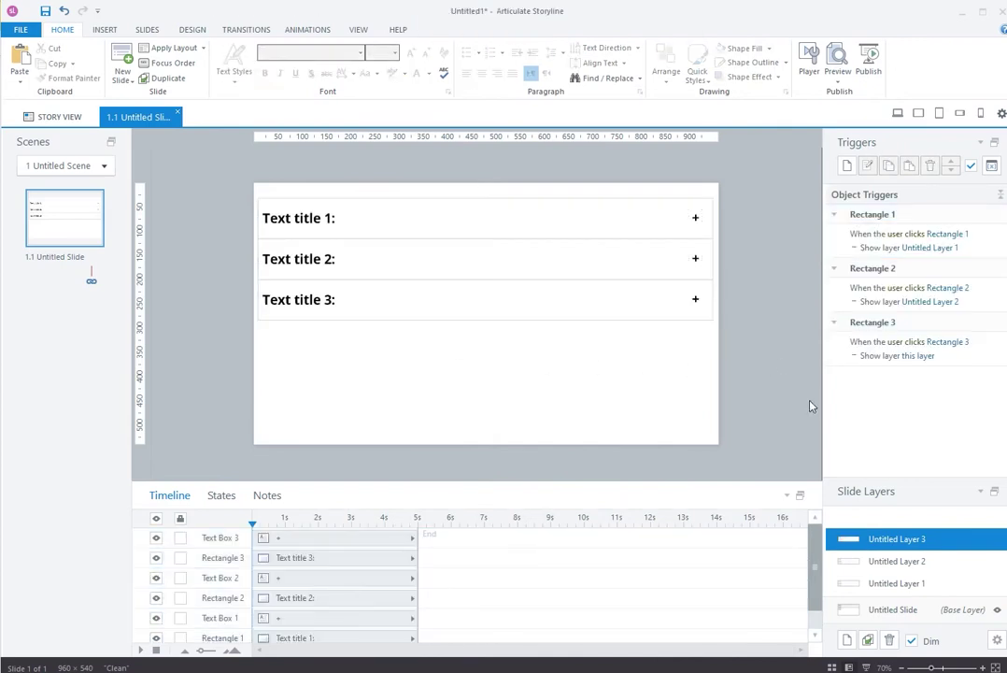
On Untitled Layer 1, move bars 2 and 3 down and stretch bar 1 to 940×252
left_click(909, 586)
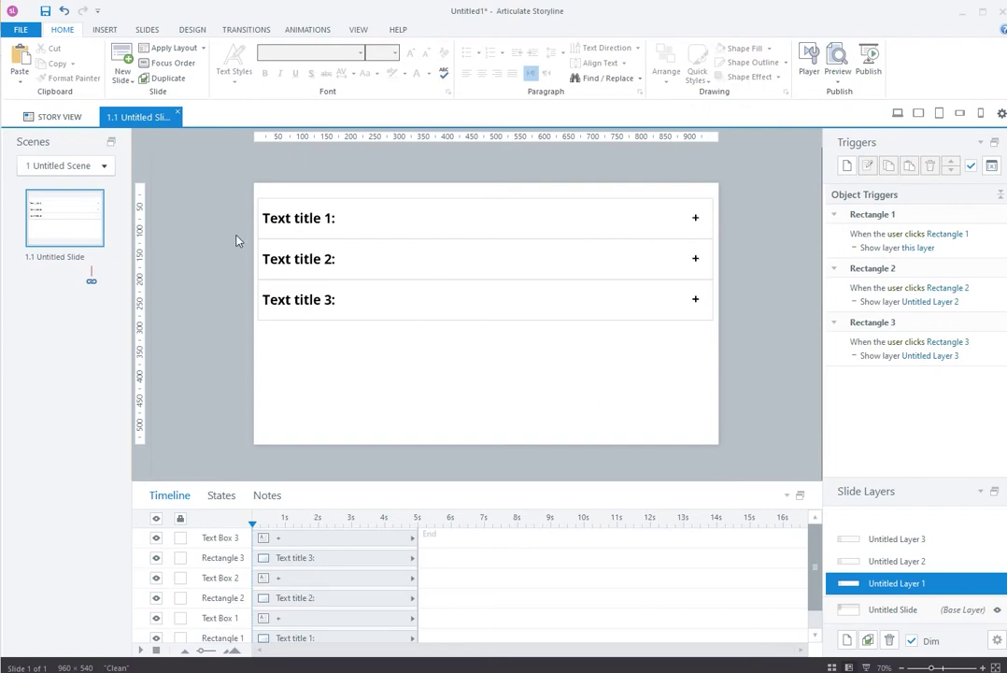
left_click_drag(303, 288, 748, 361)
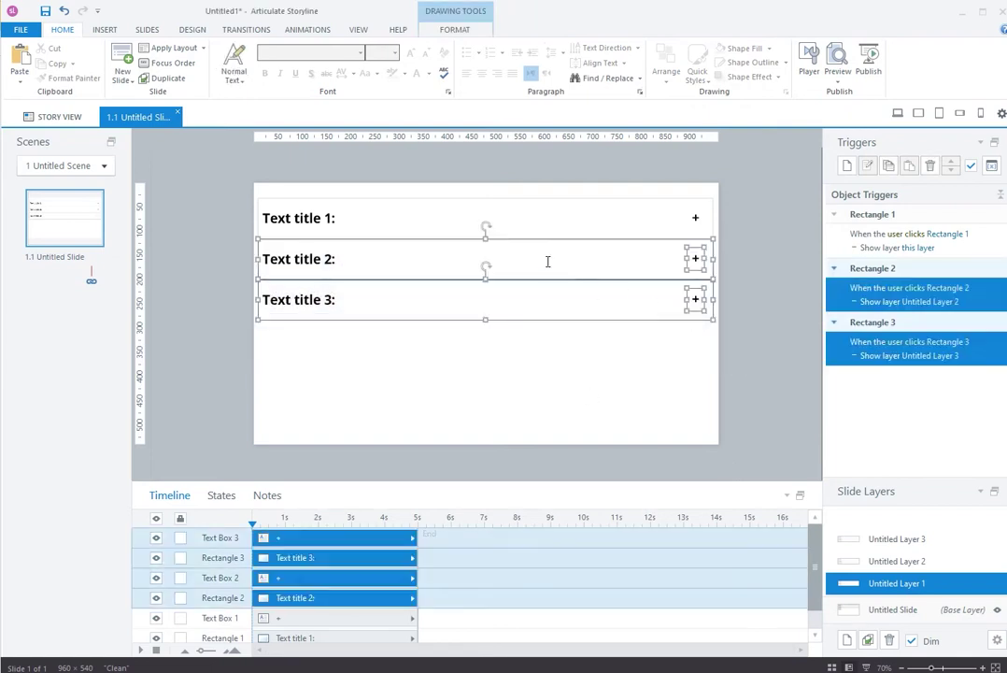
left_click_drag(550, 241, 547, 335)
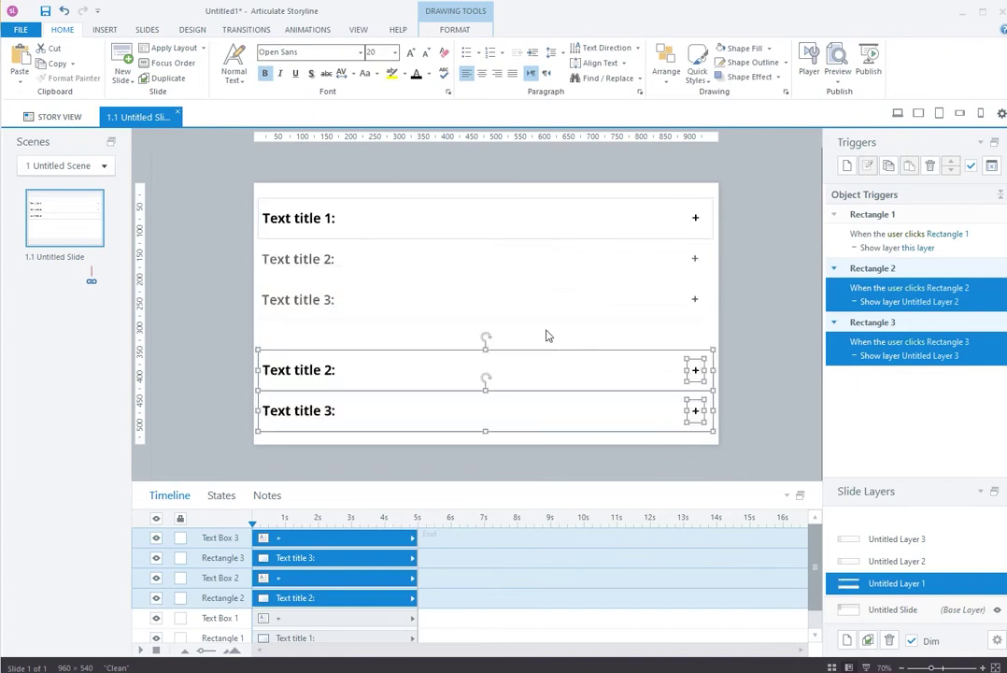
left_click(547, 335)
double_click(568, 220)
left_click_drag(485, 238, 487, 321)
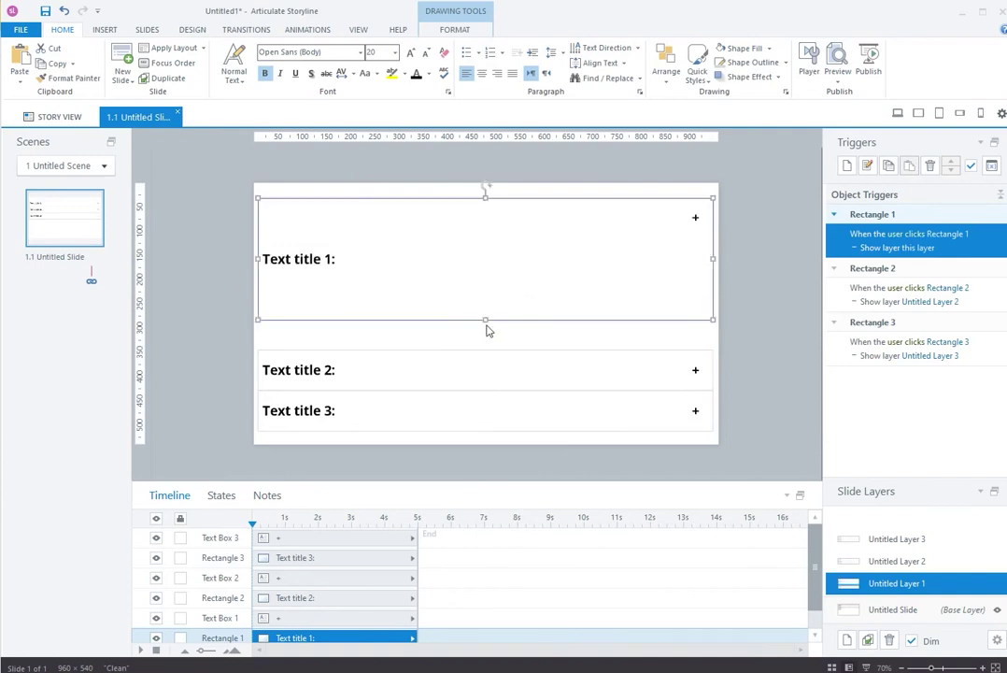
Paste the creative-risk paragraph under Text title 1: unbolded, 18 pt, 1.5 line spacing
left_click(409, 268)
key("Return")
key("ctrl+v")
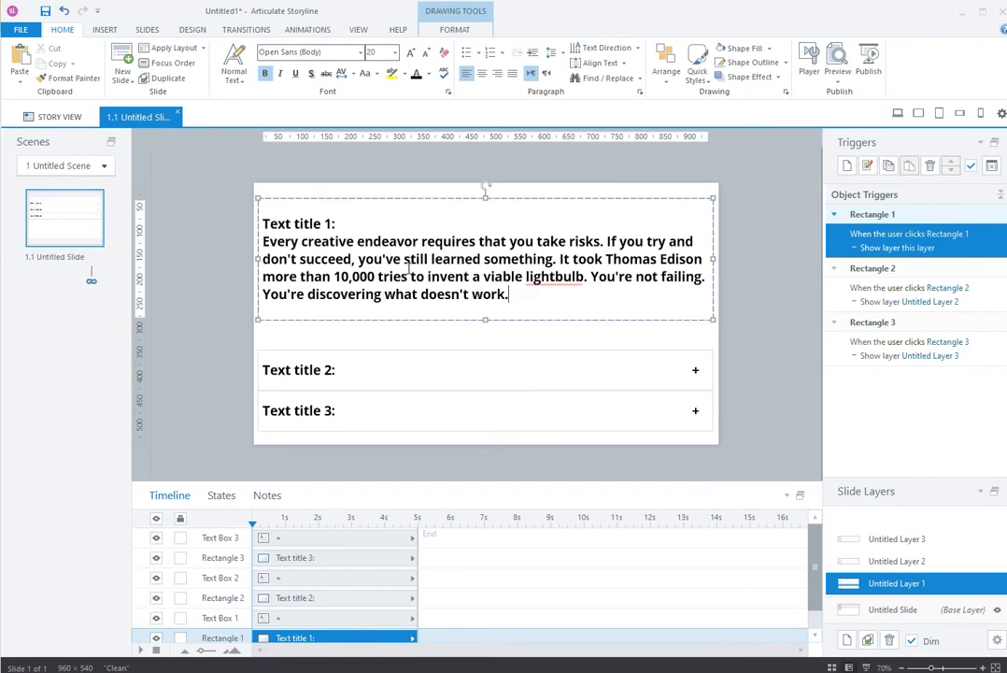
left_click_drag(513, 296, 261, 241)
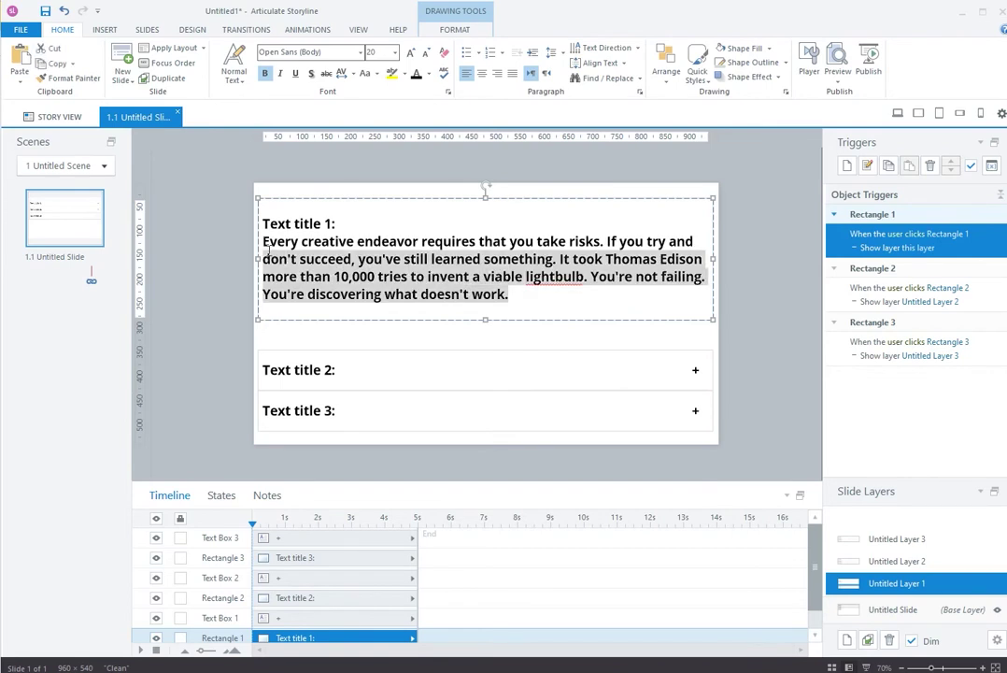
left_click(265, 74)
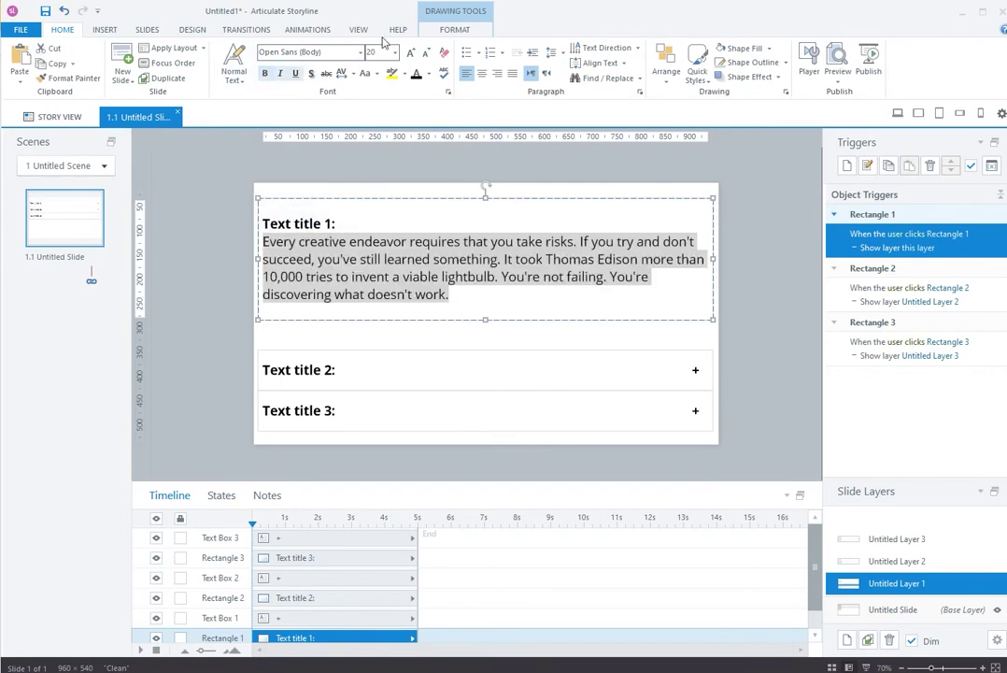
left_click(395, 53)
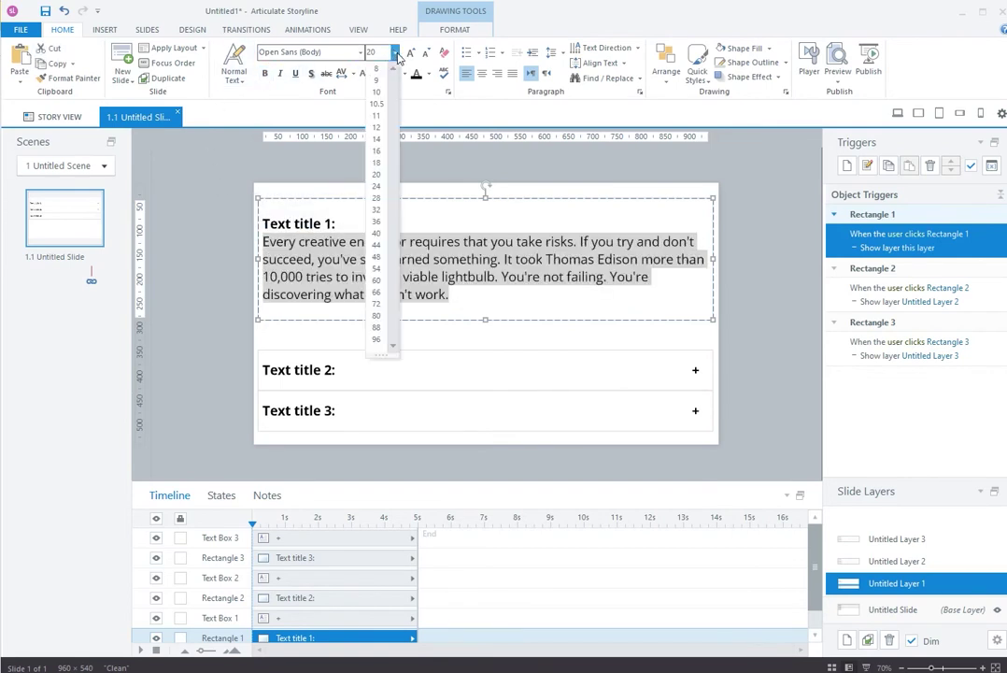
left_click(378, 164)
left_click(551, 52)
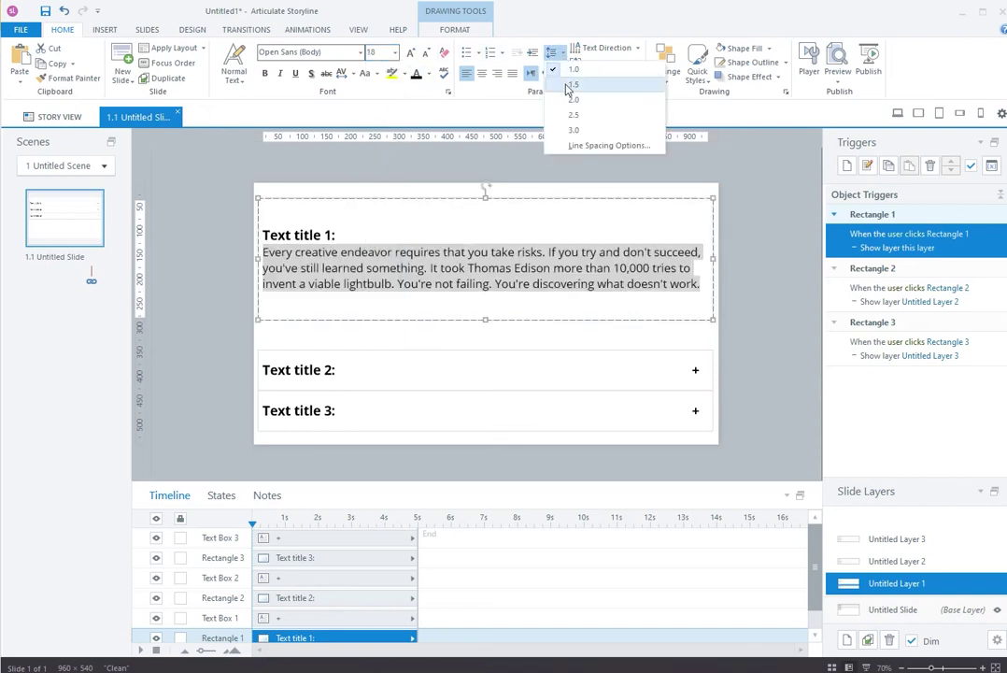
left_click(523, 83)
left_click(214, 249)
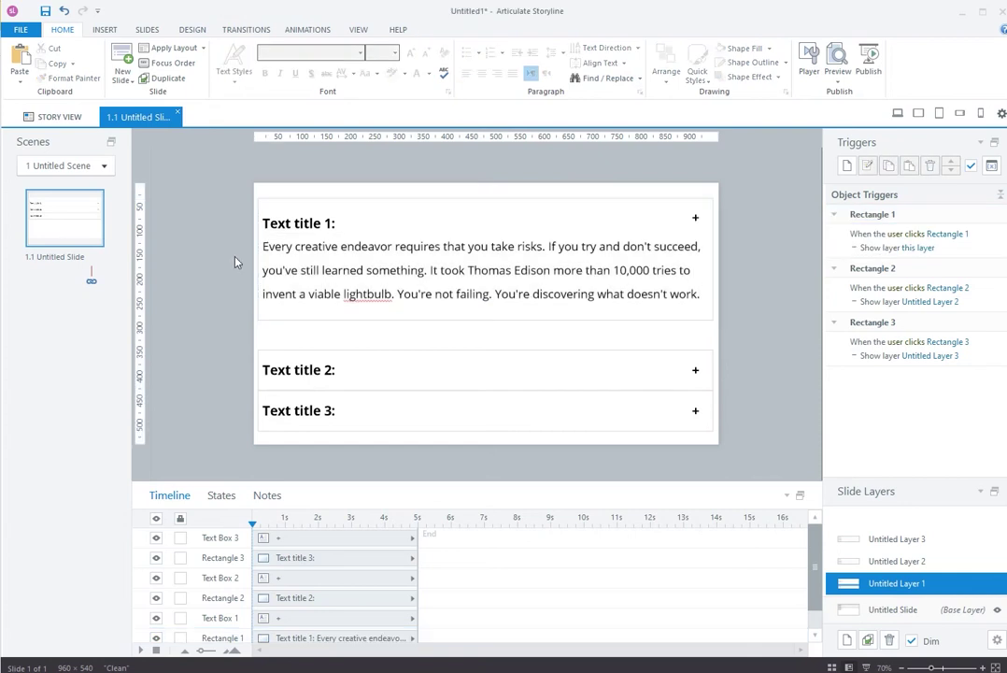
Add a horizontal guide at 64 near the top of the slide on the base layer
left_click(926, 615)
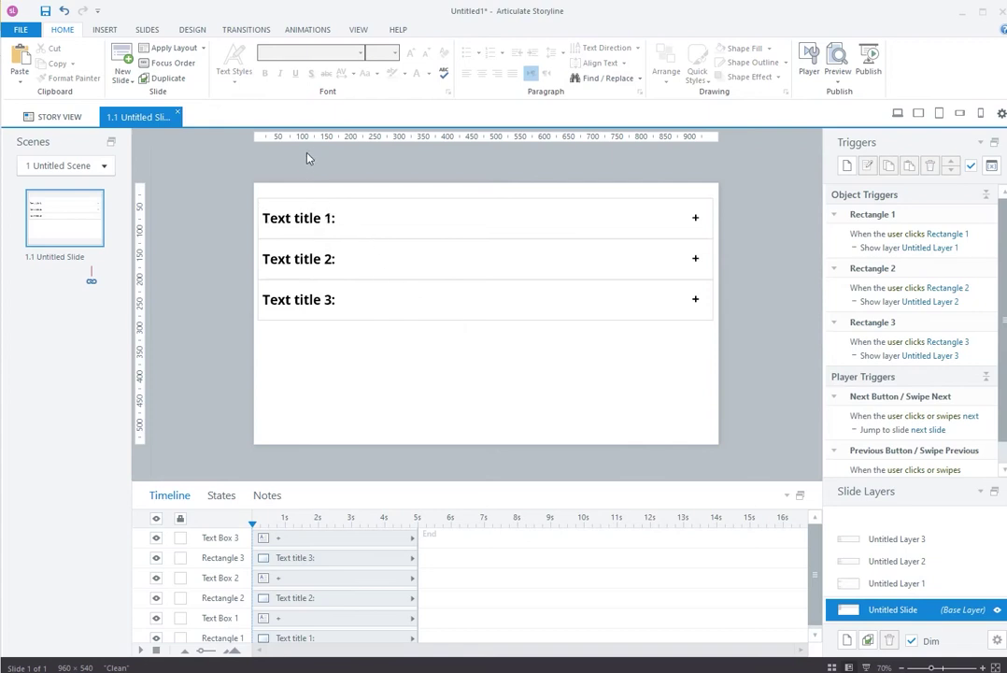
left_click_drag(318, 139, 353, 217)
left_click(897, 583)
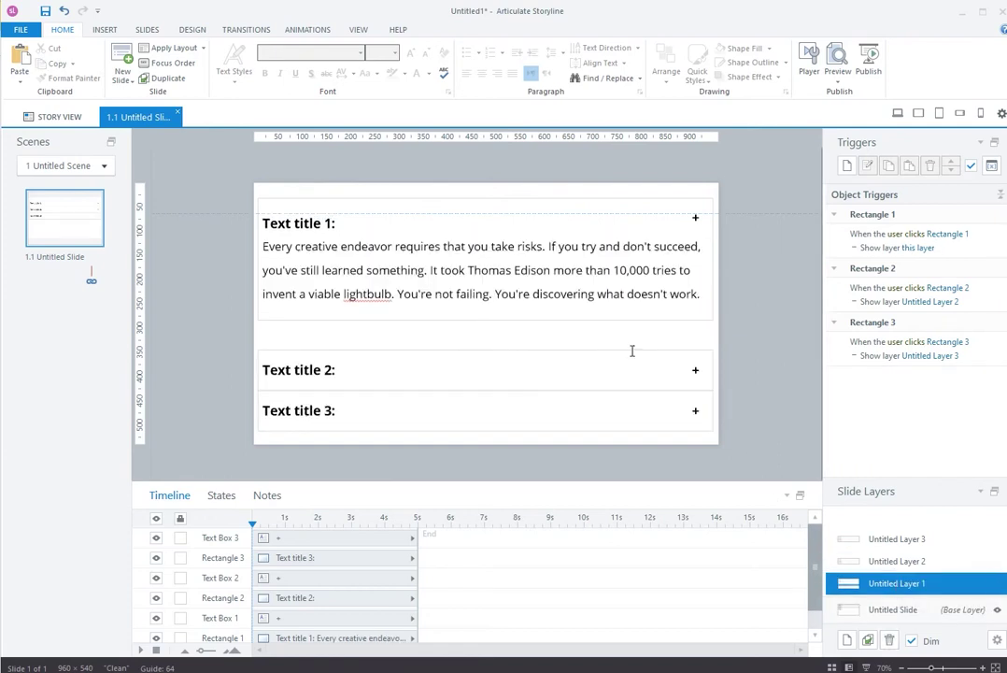
Trim the expanded Text title 1 bar on Layer 1 to 232 px tall
left_click(484, 270)
left_click(455, 28)
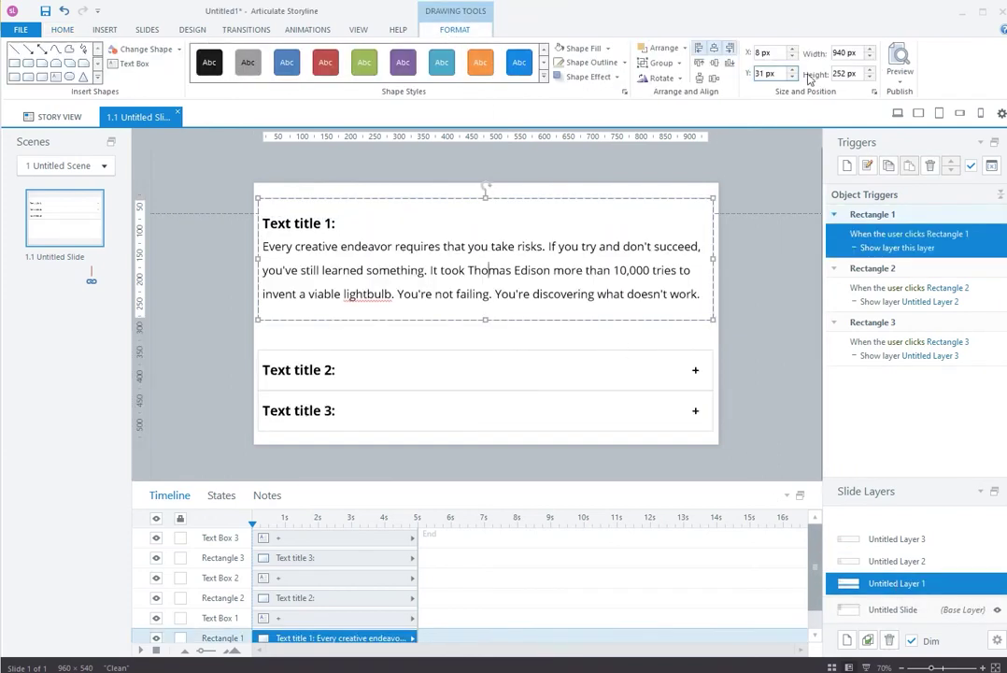
left_click(870, 80)
left_click(870, 80)
left_click(870, 79)
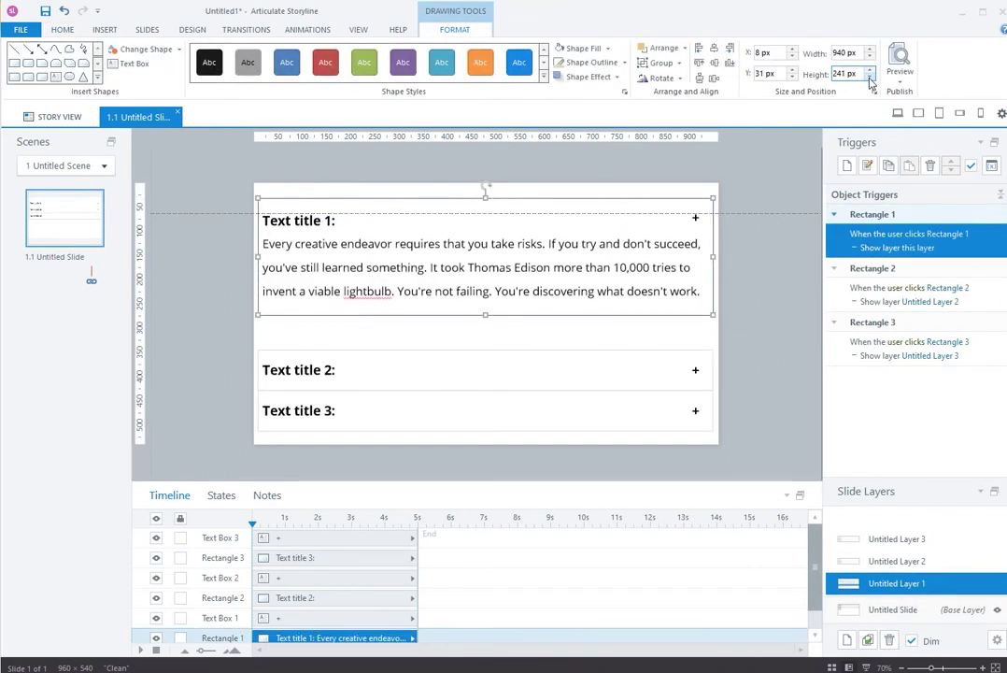
left_click(870, 79)
left_click(870, 80)
left_click(871, 80)
left_click(870, 80)
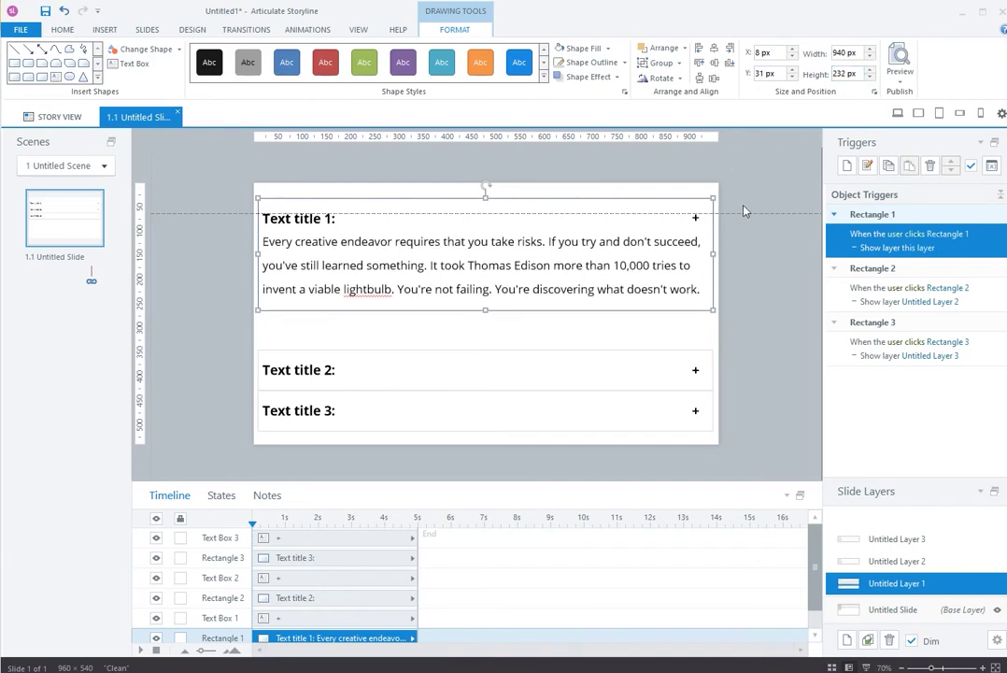
left_click(809, 378)
Compare bar 1 with the base layer, then reselect and deselect it on Layer 1
left_click(921, 609)
left_click(925, 585)
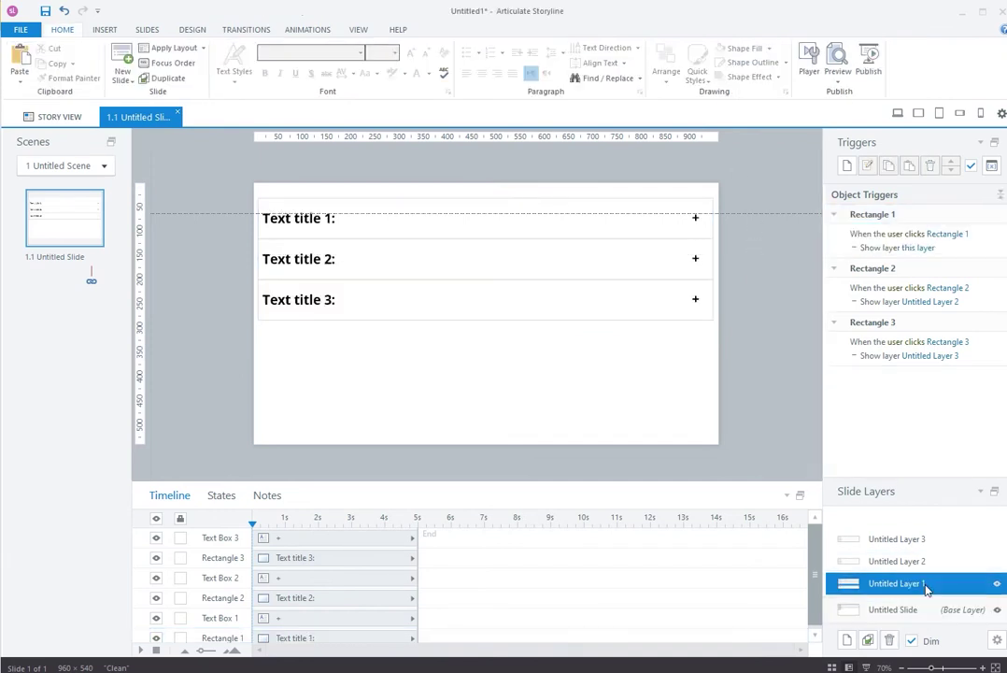
left_click(603, 281)
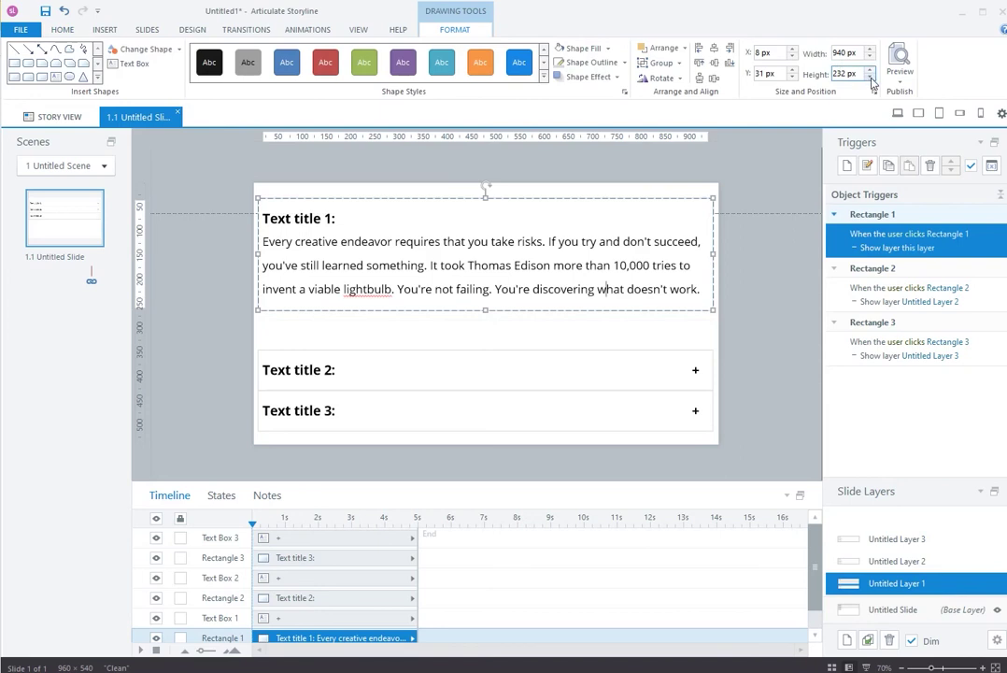
left_click(757, 290)
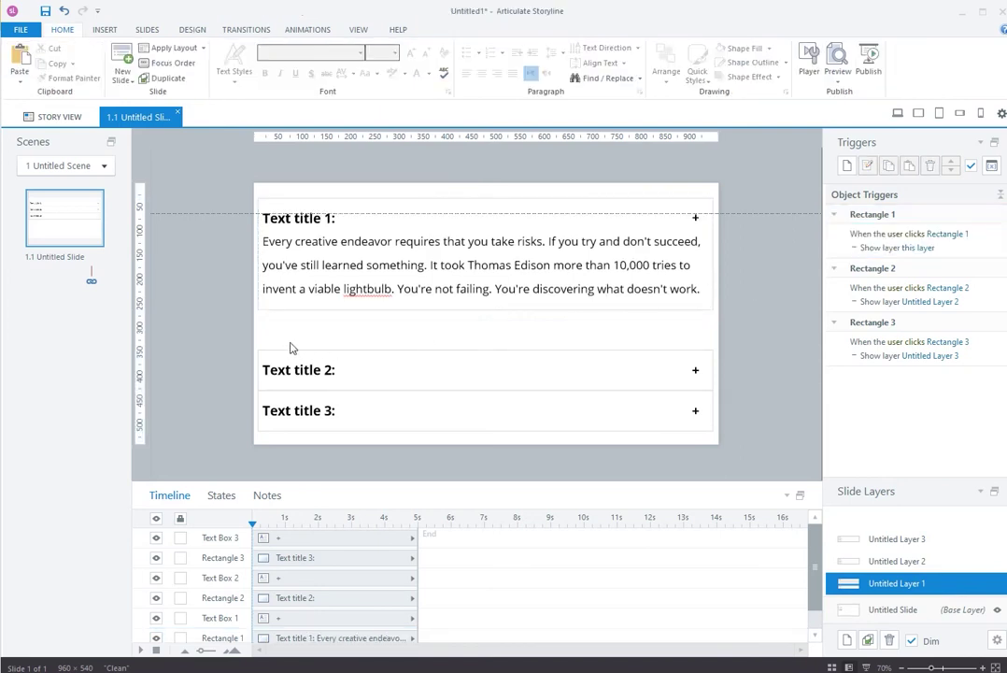
Move the Text title 2 and 3 bars up directly under the expanded Text title 1 bar
left_click_drag(232, 335, 762, 467)
left_click_drag(525, 350, 525, 311)
left_click(811, 424)
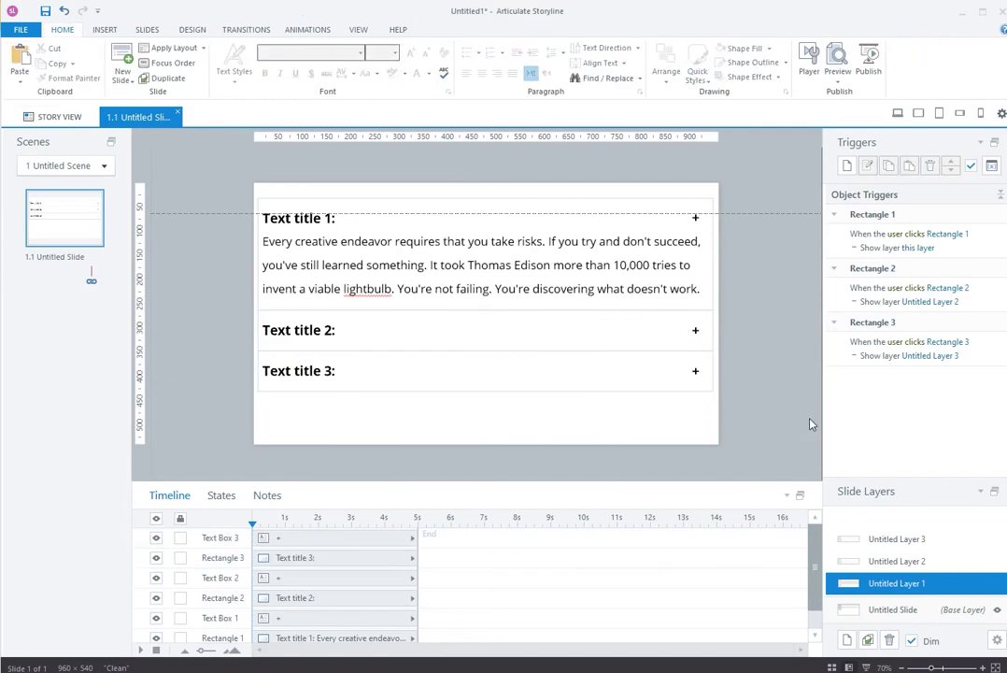
Change Rectangle 1's trigger action from Show layer to Hide layer
left_click(654, 263)
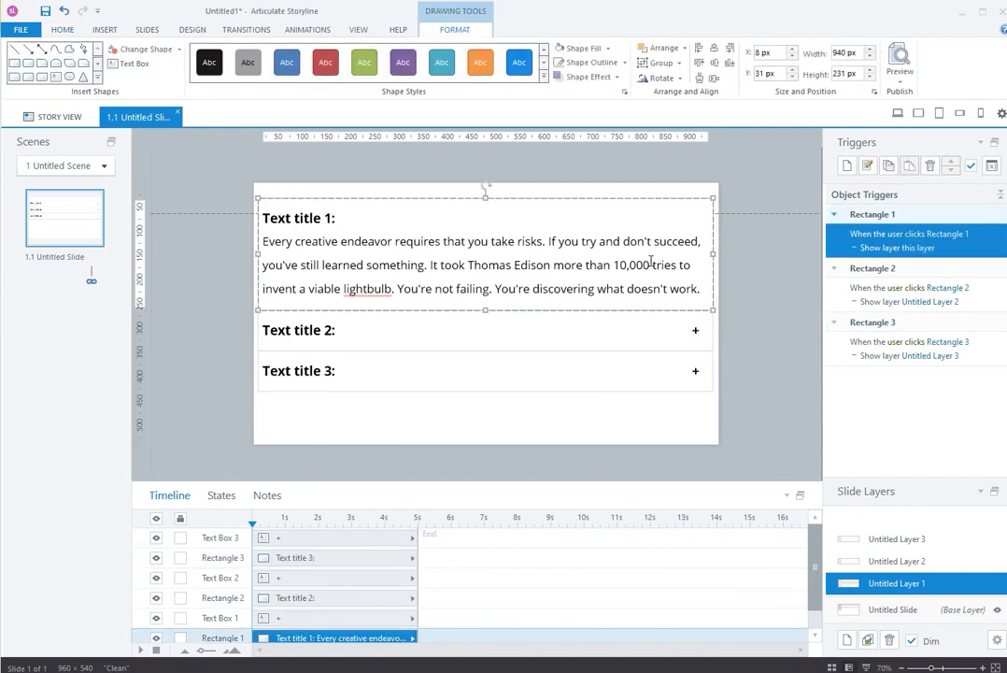
left_click(875, 249)
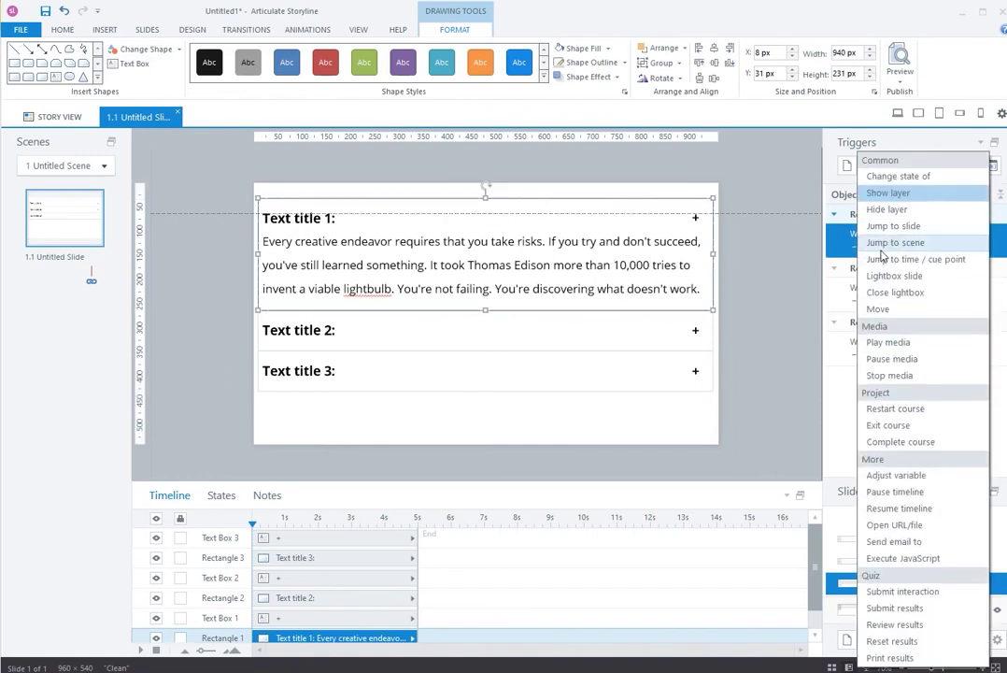
left_click(886, 211)
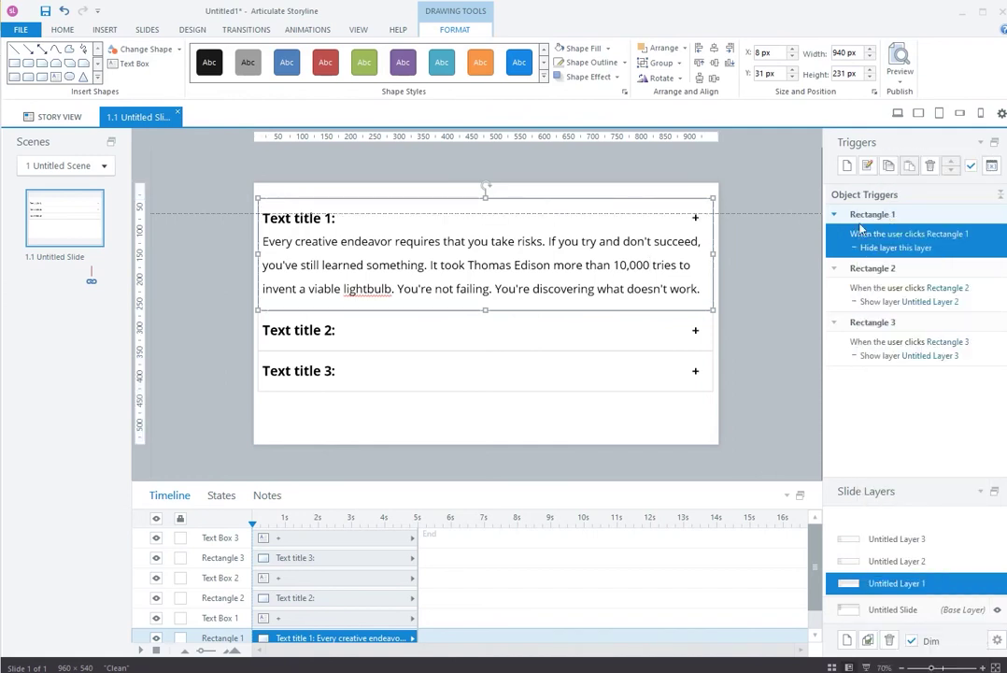
left_click(764, 278)
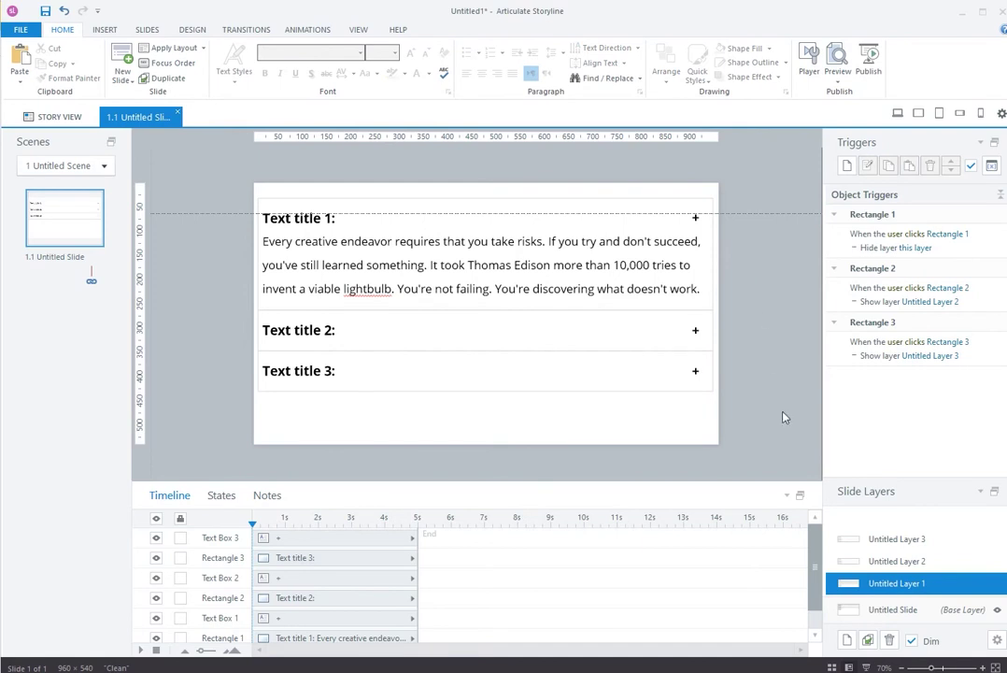
On Layer 2, move the Text title 3 bar down to make room
left_click(871, 559)
left_click_drag(231, 272, 758, 382)
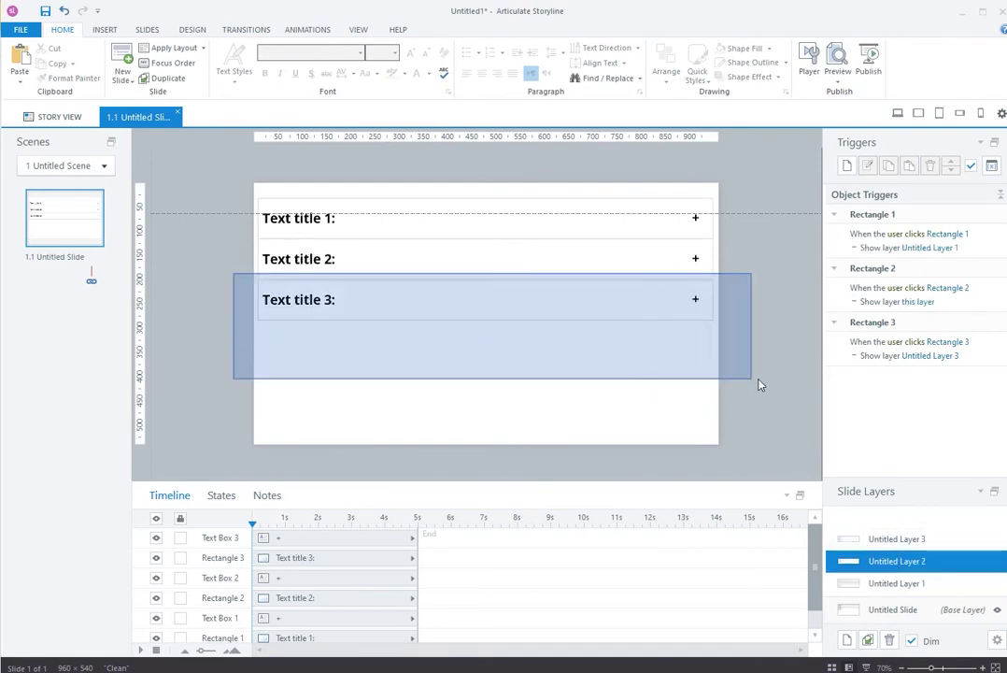
left_click_drag(508, 281, 506, 384)
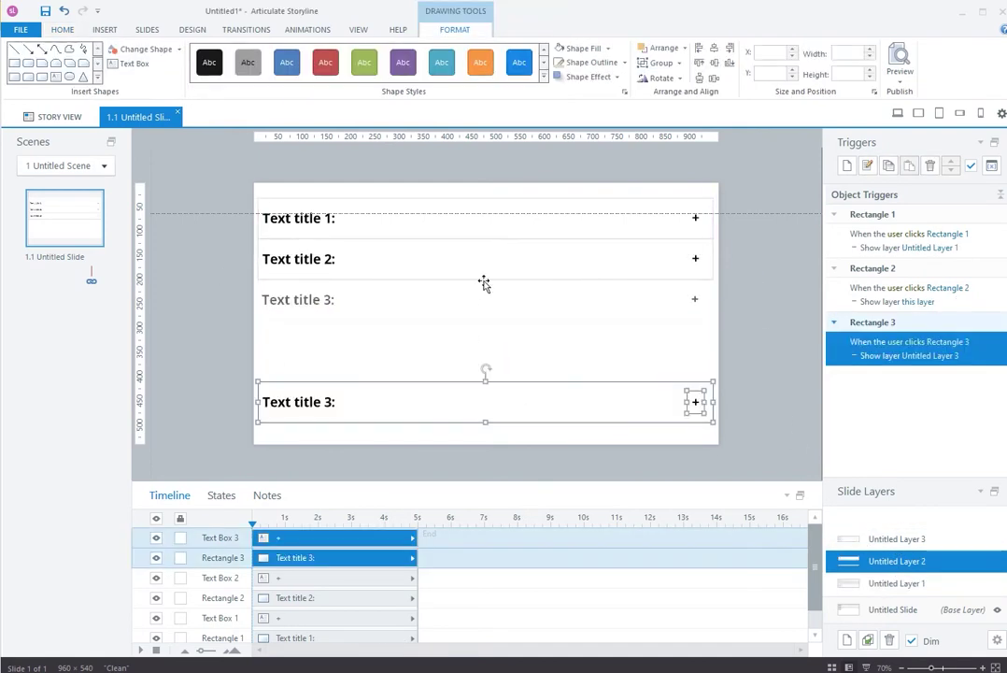
Stretch the Text title 2 bar to 230 px tall and paste the body paragraph under it
left_click(485, 272)
left_click_drag(485, 279, 263, 241)
left_click(367, 296)
type("To spark creativity, feed your brain material like you're cramming for a tough test. Then stop thinking about the problem you want to solve. Go surfing or take a leisurely walk. Research shows that letting your mind wander fosters creativity.")
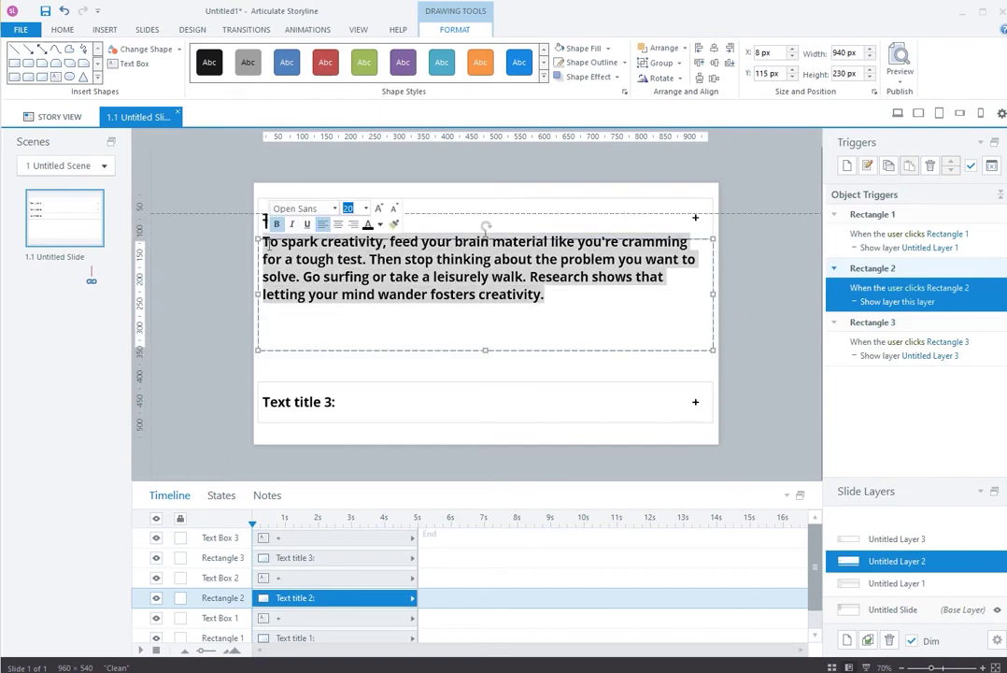
Make the pasted paragraph unbolded, 18 pt, with 1.5 line spacing
left_click(278, 224)
left_click(62, 30)
left_click(395, 52)
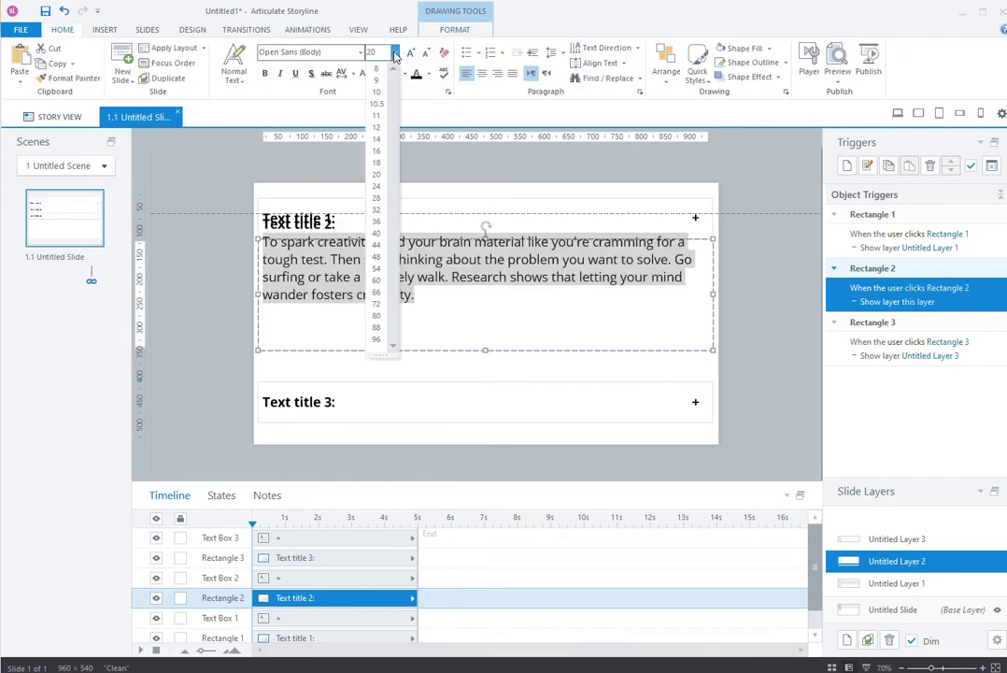
left_click(378, 166)
left_click(492, 53)
left_click(571, 85)
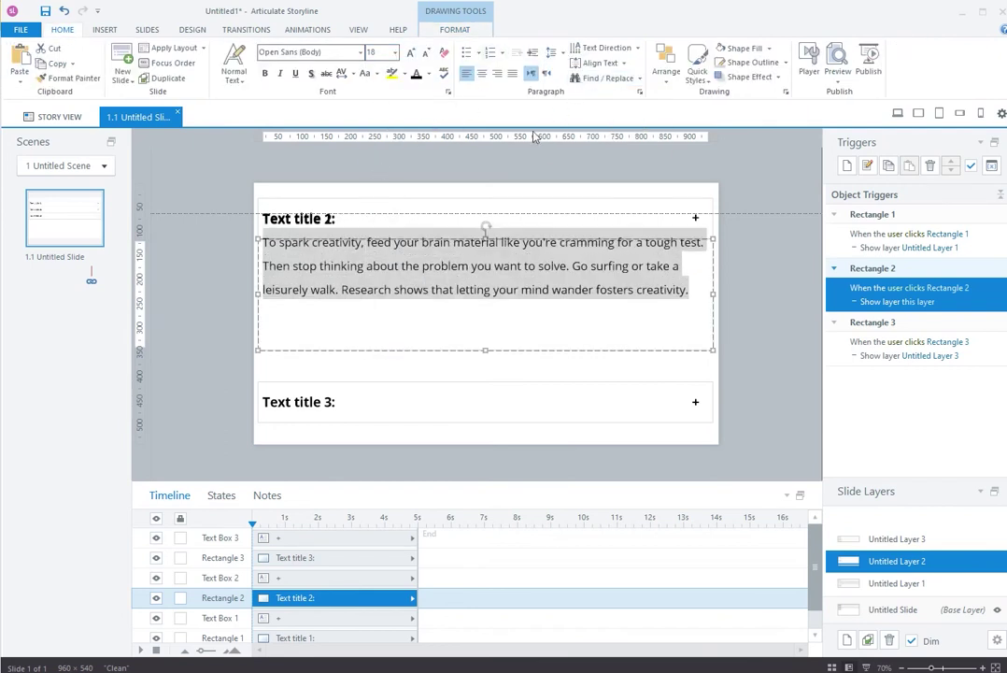
left_click(767, 329)
left_click(526, 320)
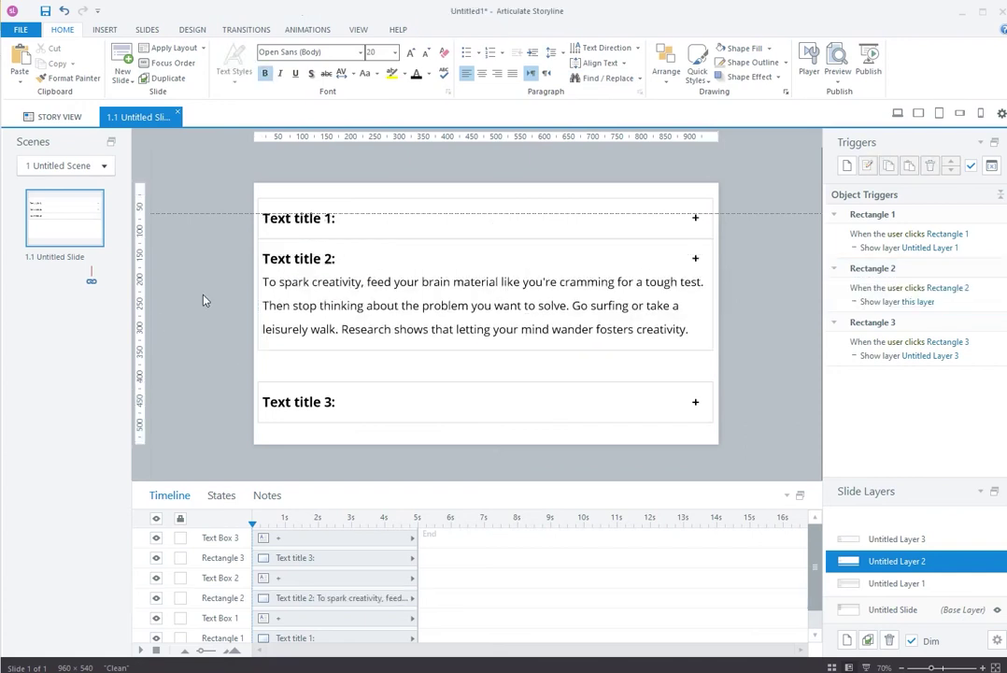
Add a horizontal guide at 147 on the base layer and reselect the expanded title 2 box
left_click(894, 609)
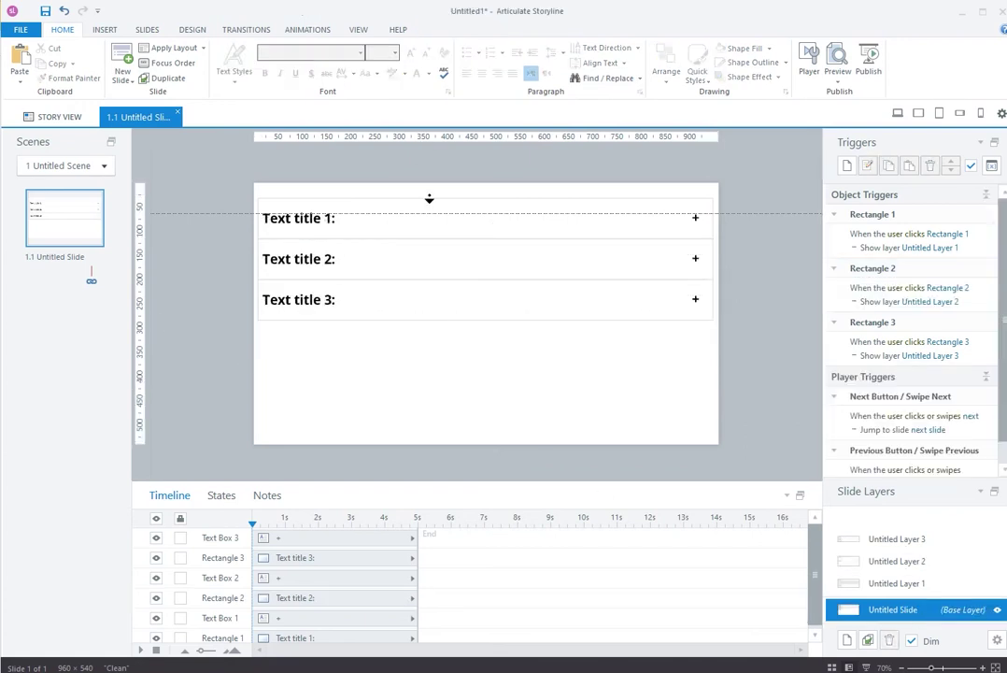
left_click_drag(429, 198, 444, 258)
left_click(897, 561)
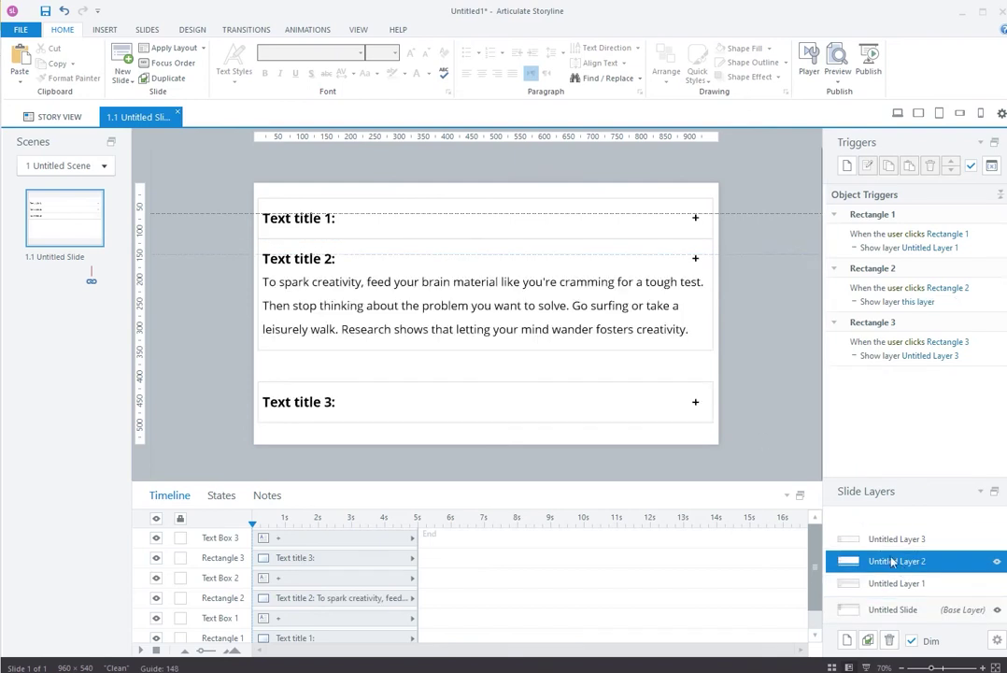
left_click(628, 305)
left_click(455, 29)
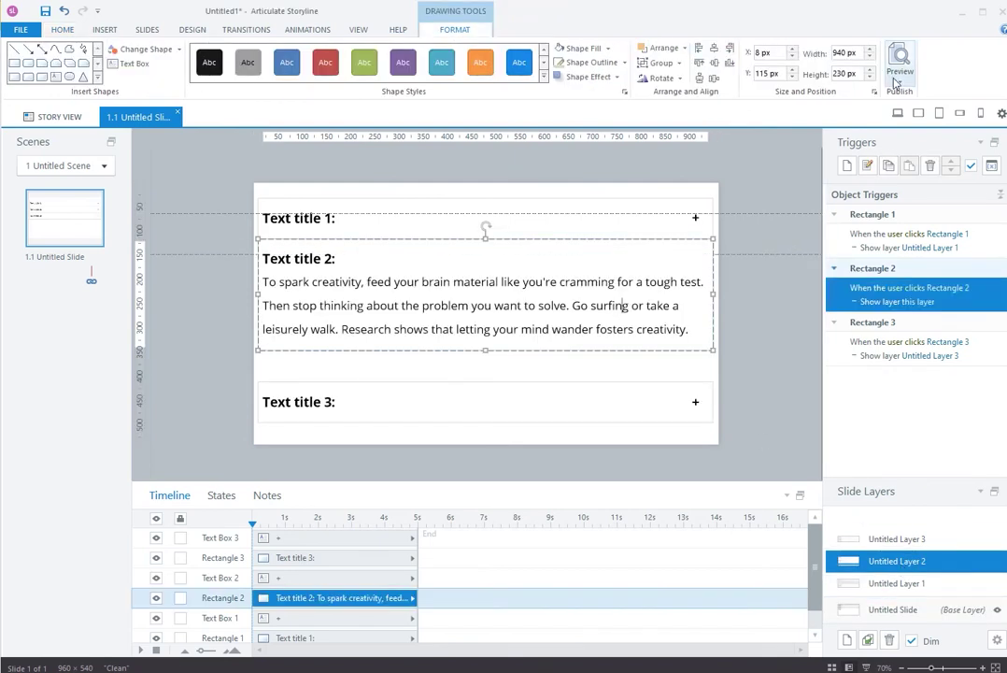
Move the Text title 3 bar and its plus sign up beneath title 2's paragraph
left_click(894, 607)
left_click(900, 562)
left_click_drag(749, 366, 250, 427)
left_click_drag(326, 383, 324, 352)
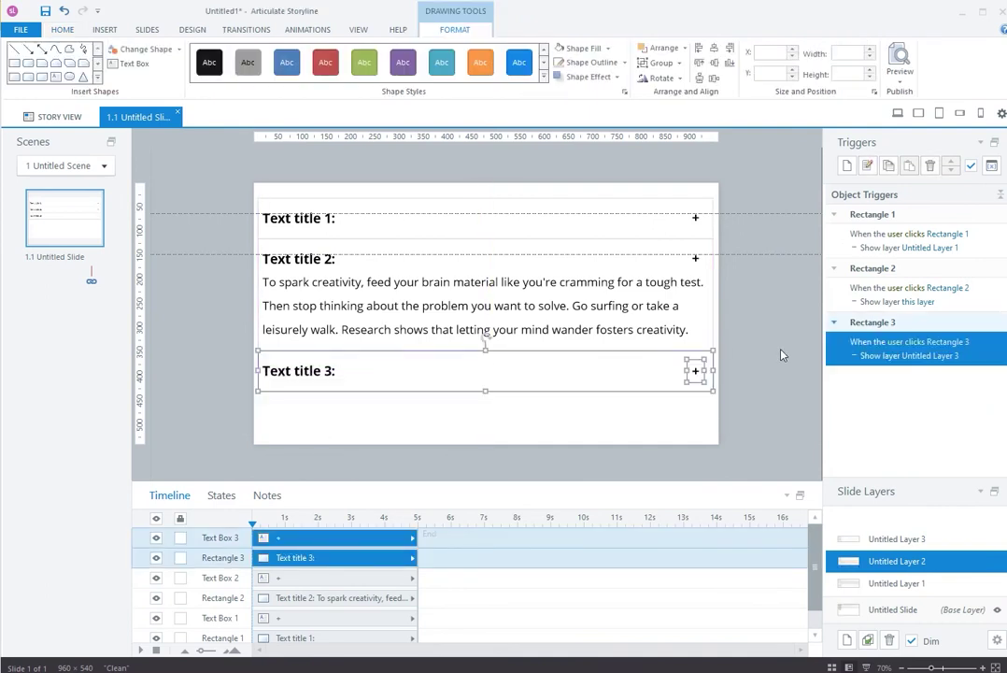
Change title 2's trigger action to Hide layer
left_click(657, 293)
left_click(874, 302)
key("Escape")
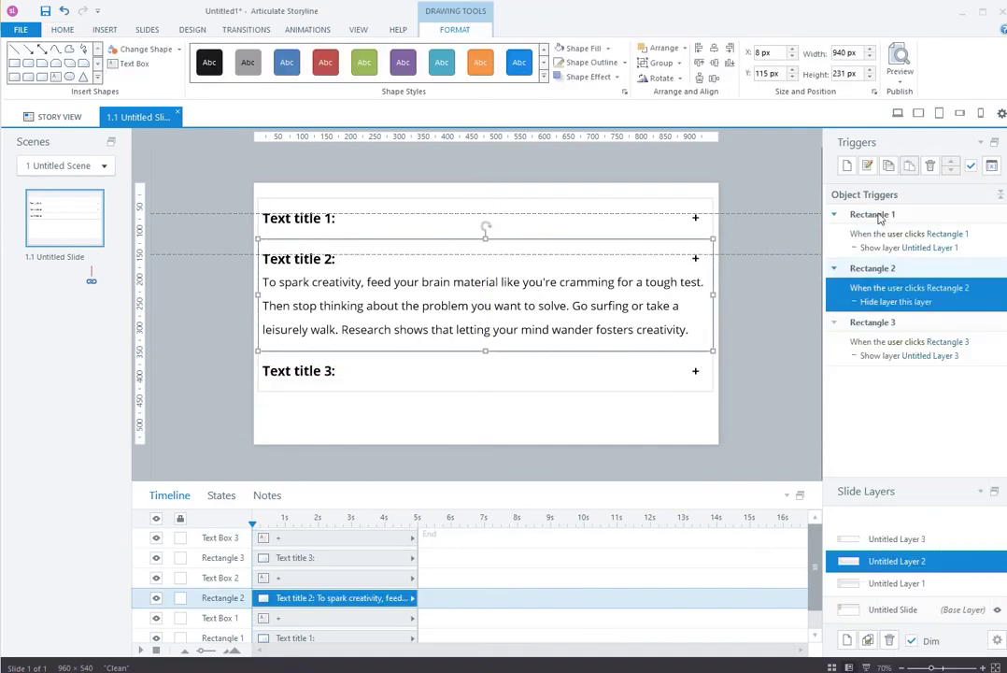
left_click(748, 317)
left_click(859, 537)
On Layer 3, stretch the title 3 box to 262 px and paste the body paragraph into it
left_click(439, 303)
key("Escape")
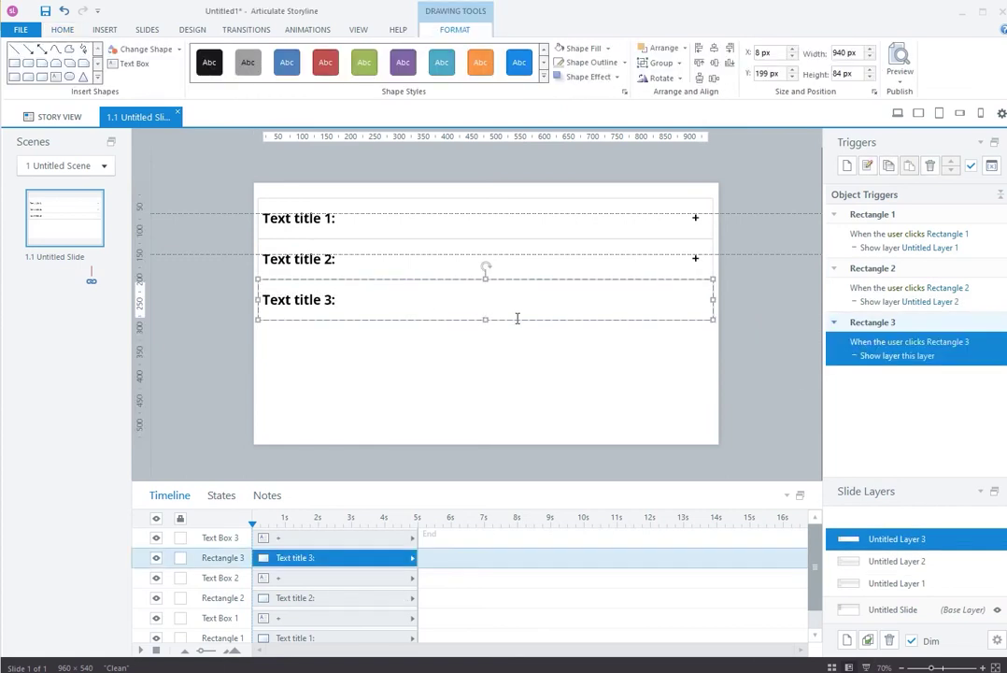
left_click_drag(485, 322, 489, 408)
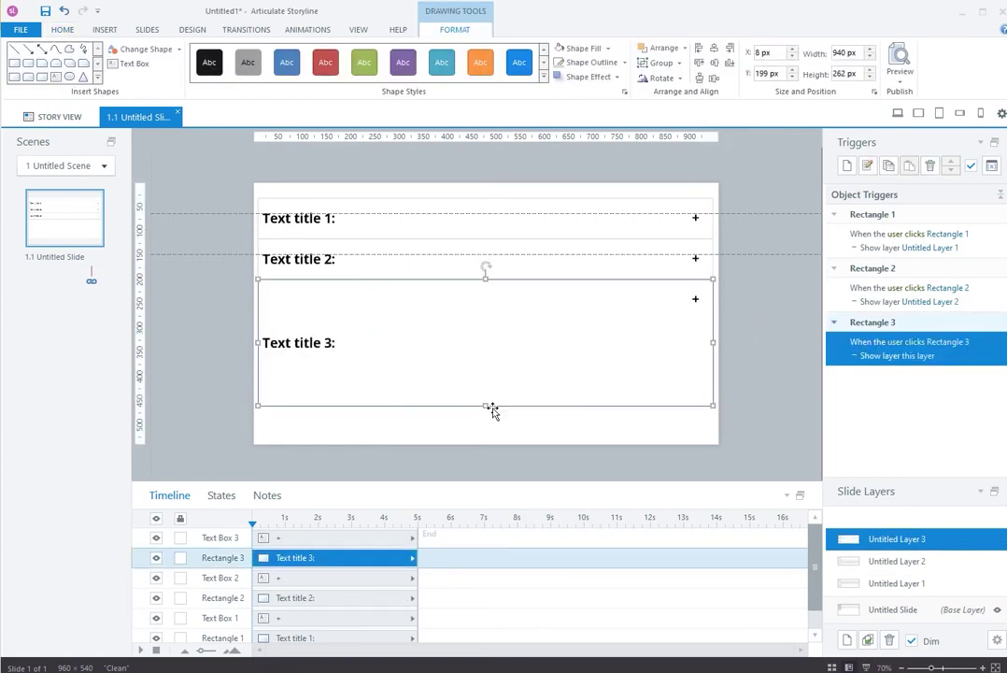
left_click(400, 333)
type("No creative process is truly complete until it manifests a tangible reality. Whether your idea is an action or a physical creation, bringing it to life will likely involve the hard work of iteration, testing, and refinement.")
Make the title 3 paragraph unbolded, 18 pt, 1.5 line spacing, without a trailing empty line
left_click_drag(419, 342, 257, 292)
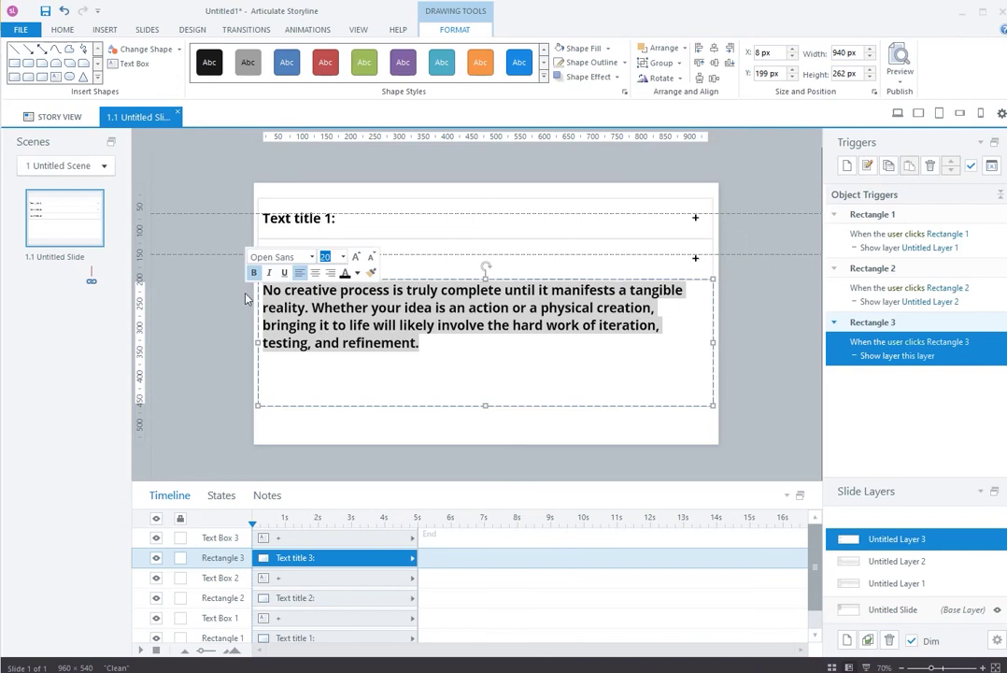
key("ctrl+b")
left_click(62, 29)
left_click(396, 57)
left_click(371, 168)
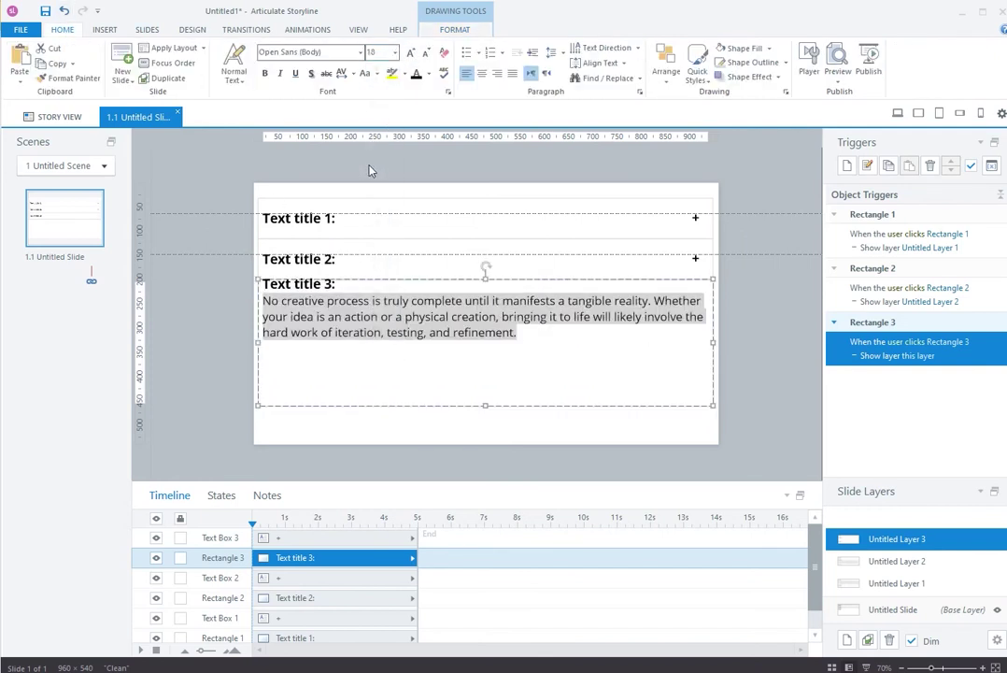
left_click(411, 395)
key("Return")
key("BackSpace")
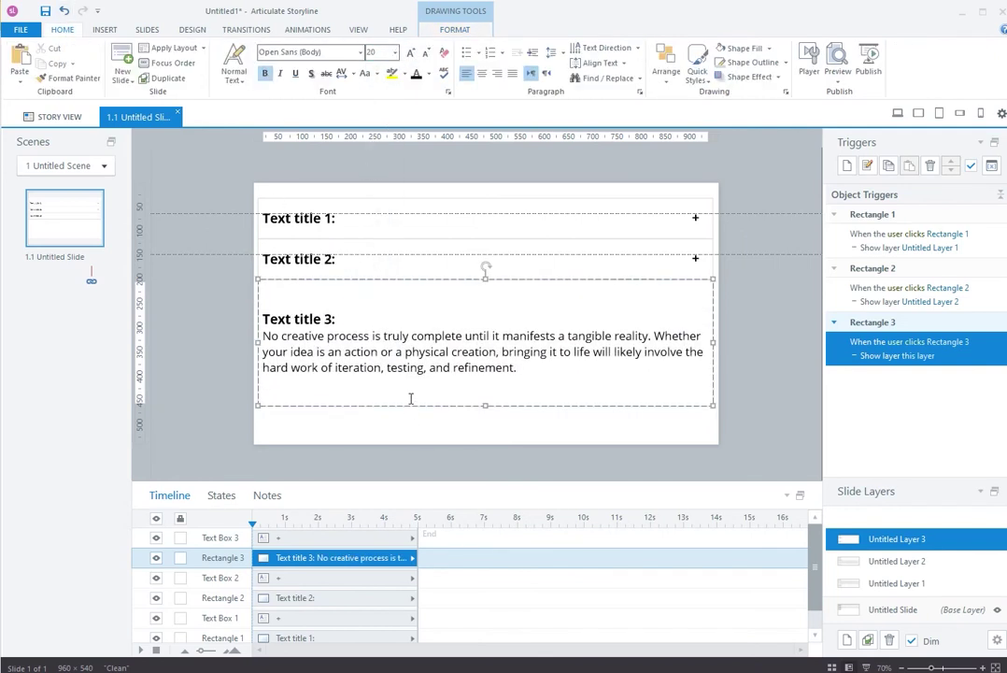
left_click_drag(411, 398, 262, 336)
left_click(552, 52)
left_click(567, 82)
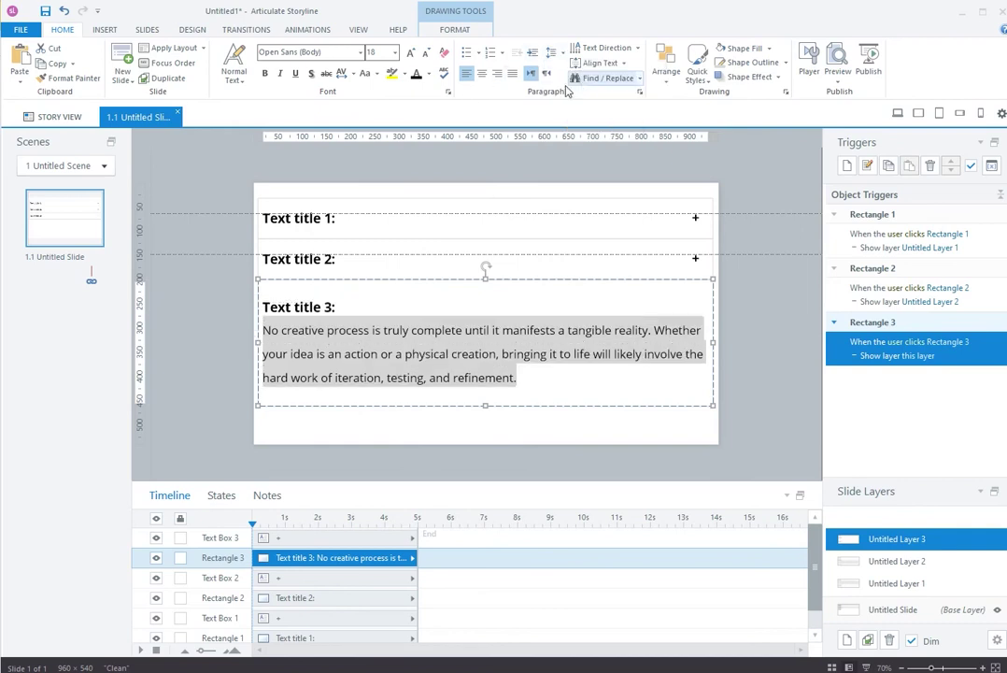
left_click(176, 331)
Move the horizontal guide down to 232 and trim the title 3 box to 940 × 232 px
left_click(852, 608)
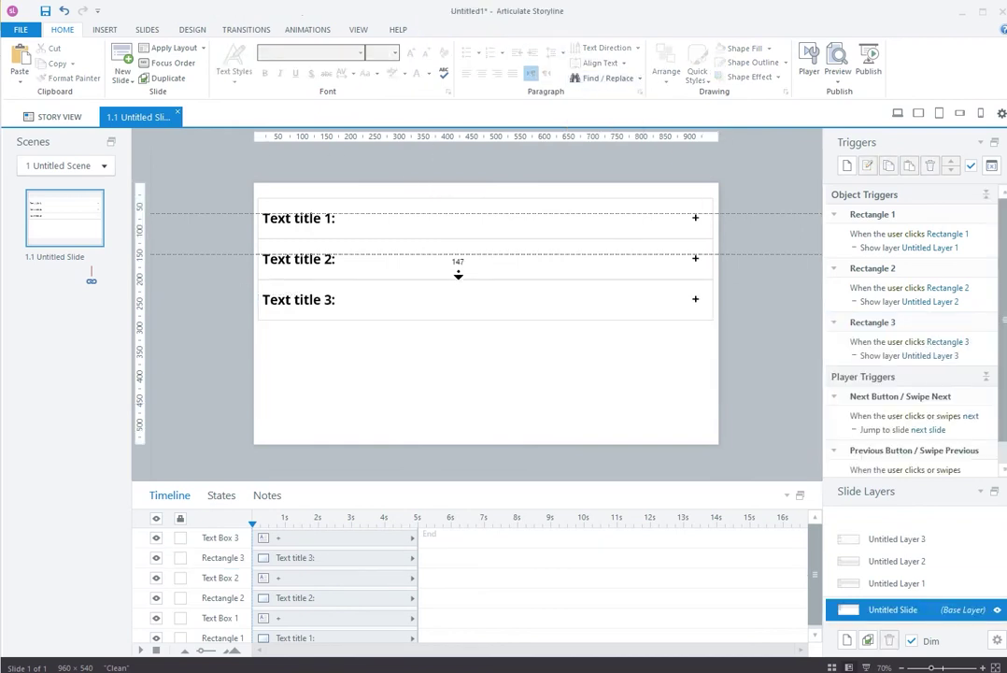
left_click_drag(458, 268, 470, 299)
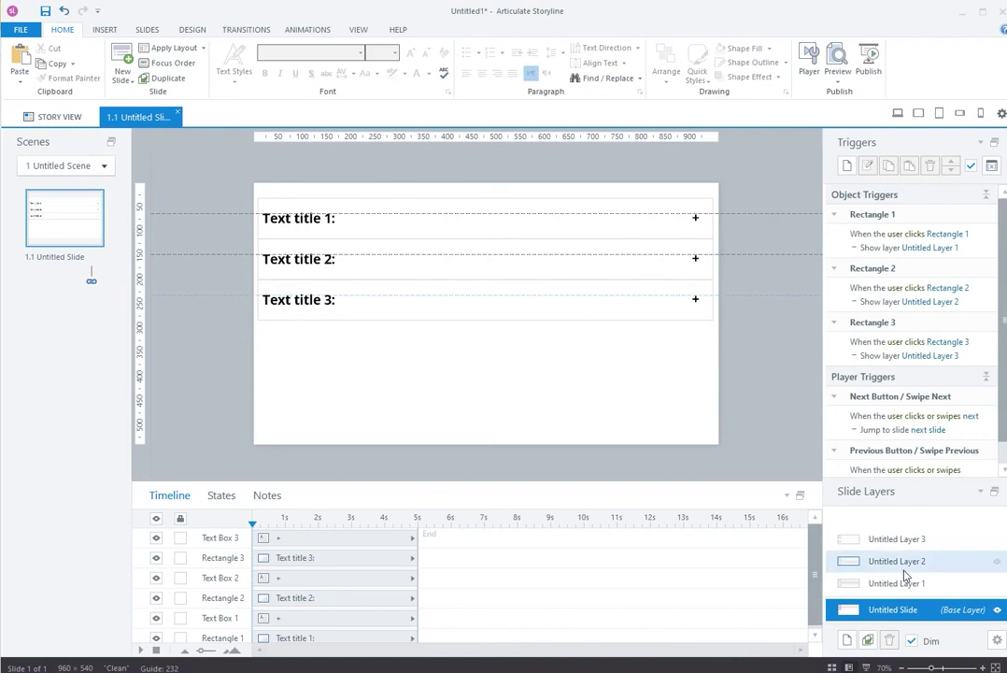
left_click(892, 539)
left_click(475, 389)
left_click(870, 79)
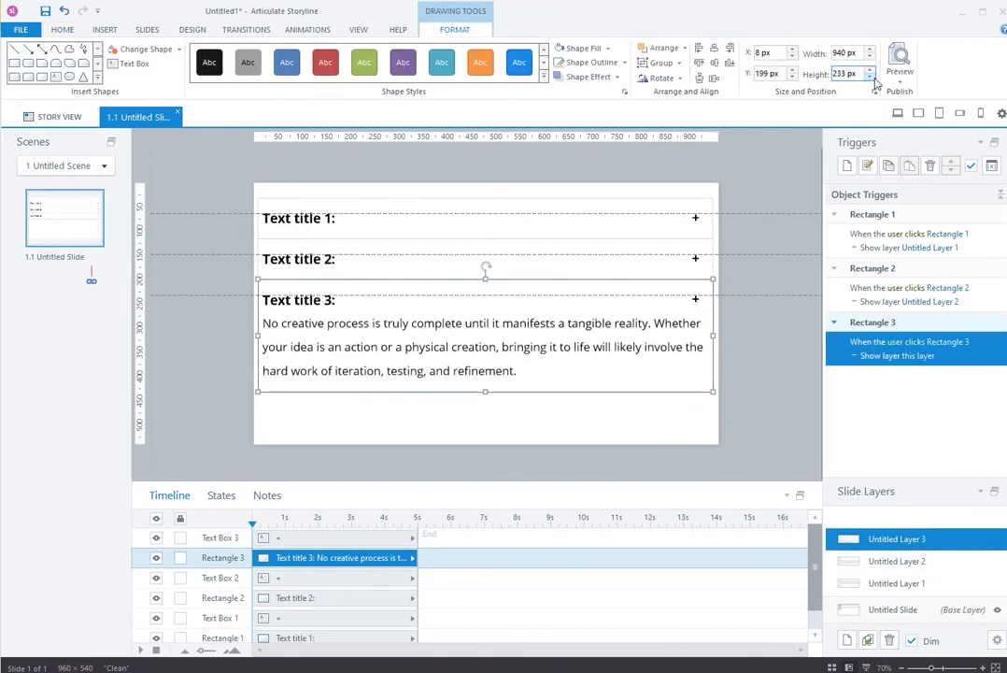
left_click(854, 608)
left_click(926, 540)
left_click(514, 290)
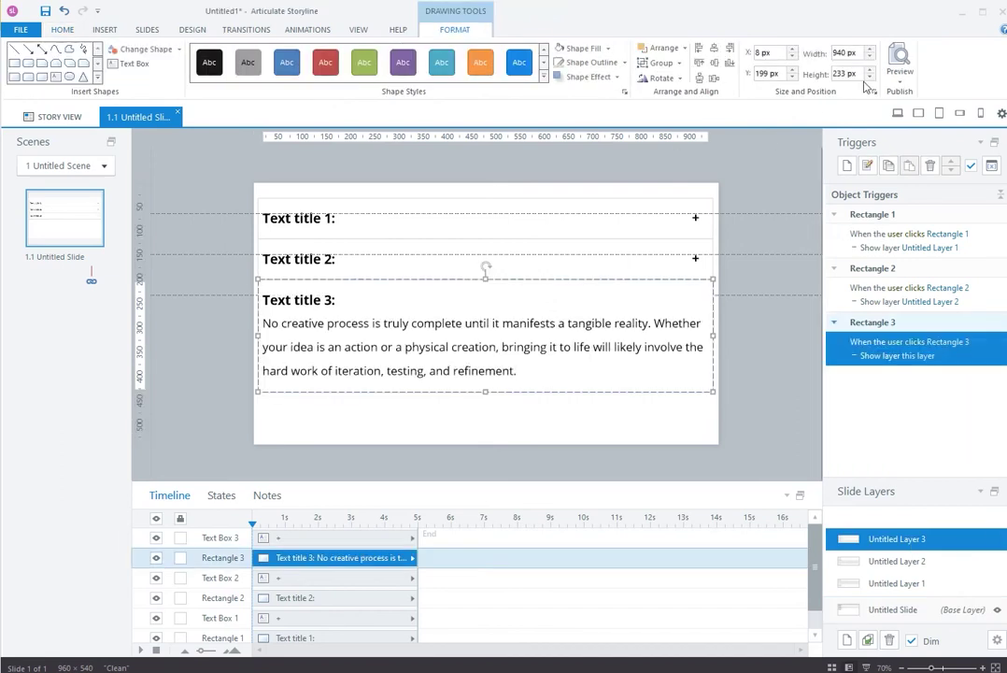
Change Rectangle 3's trigger action to Hide layer
left_click(870, 358)
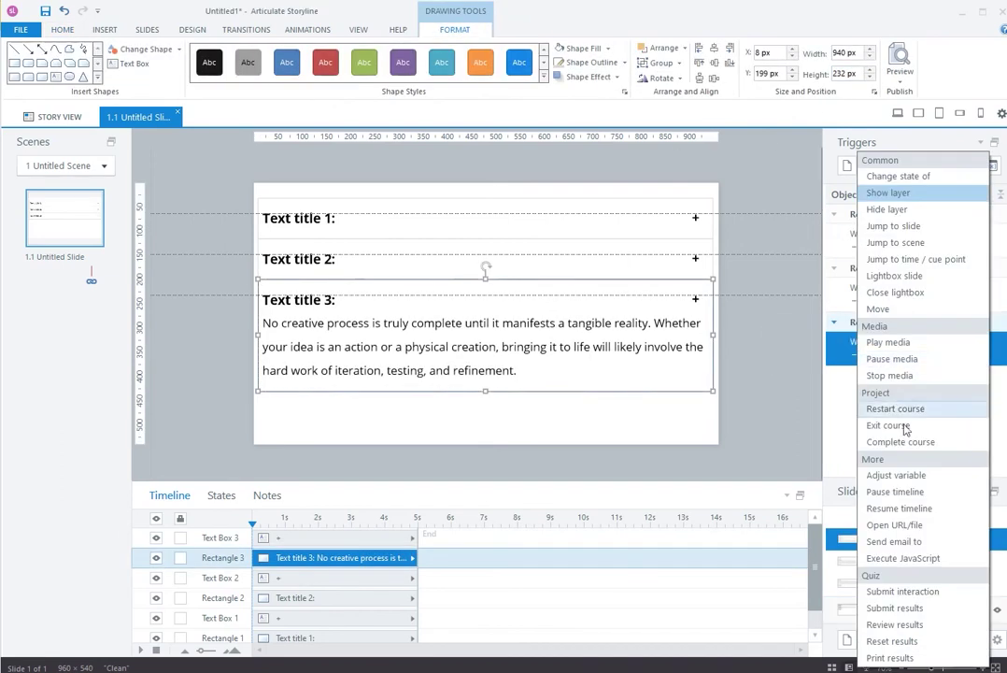
left_click(844, 210)
left_click(695, 299)
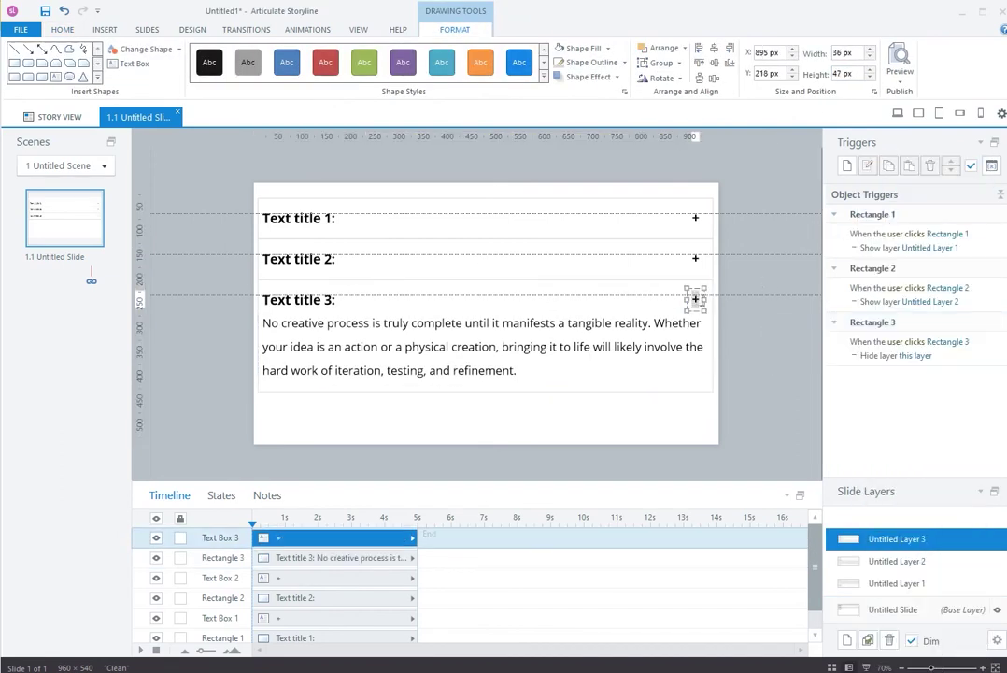
Replace the plus sign beside title 3 with a minus
key("ctrl+a")
type("-")
left_click(749, 331)
Replace the plus sign beside Text title 1 on Layer 1 with a minus
left_click(906, 563)
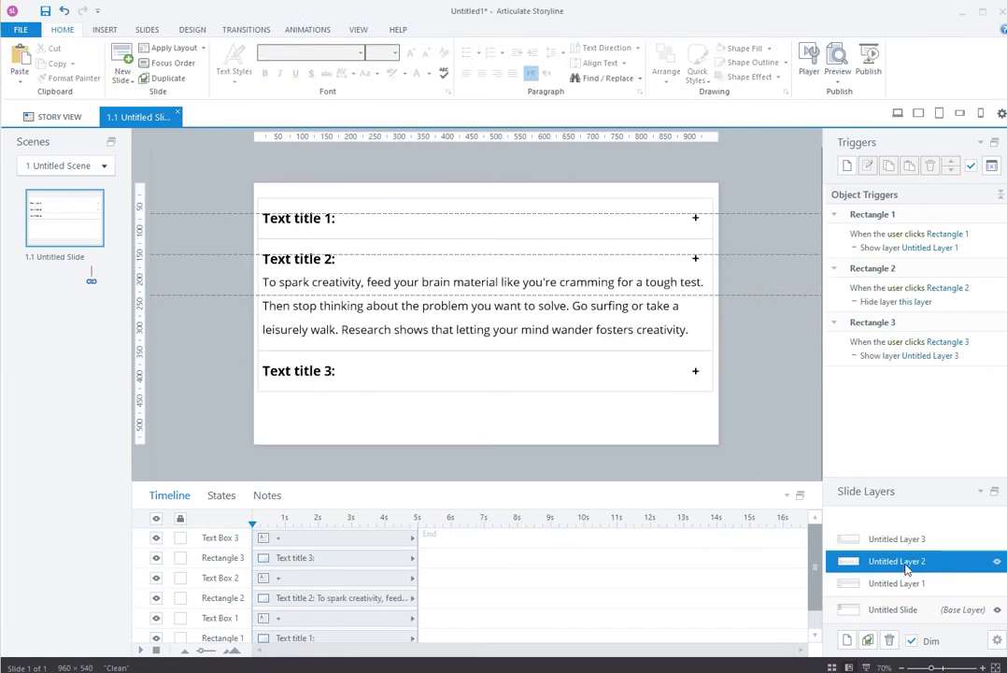
left_click(696, 260)
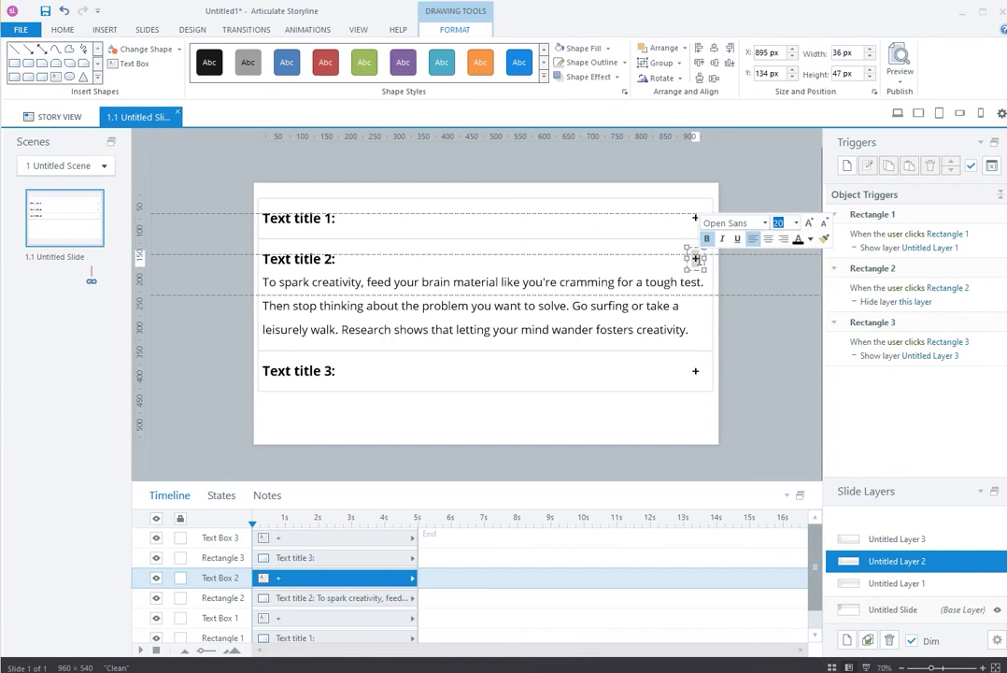
left_click(986, 539)
left_click(907, 583)
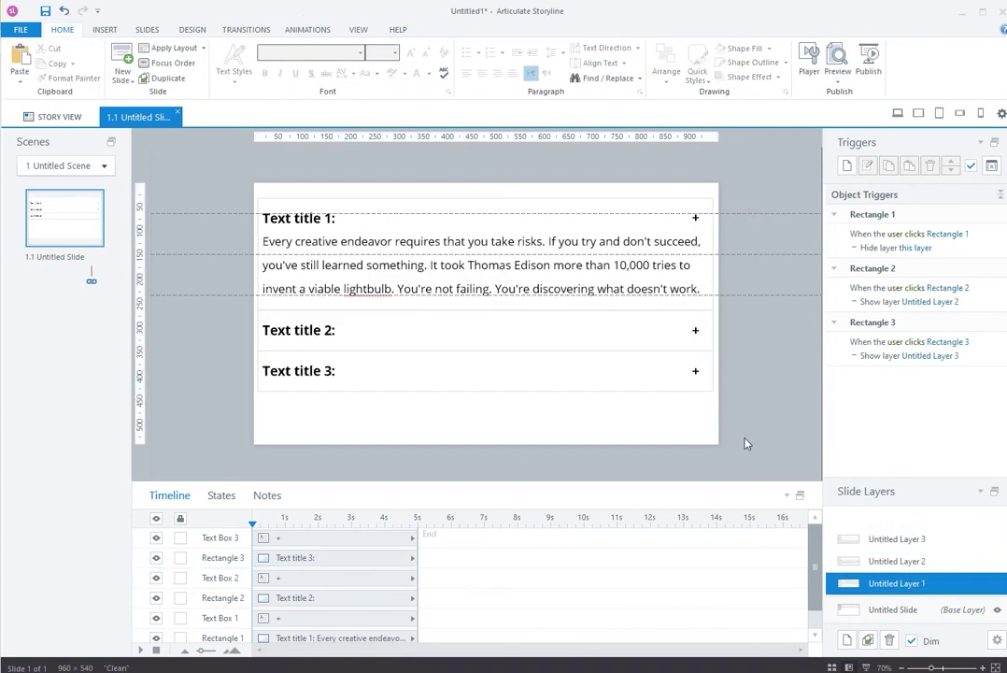
left_click(696, 217)
type("-")
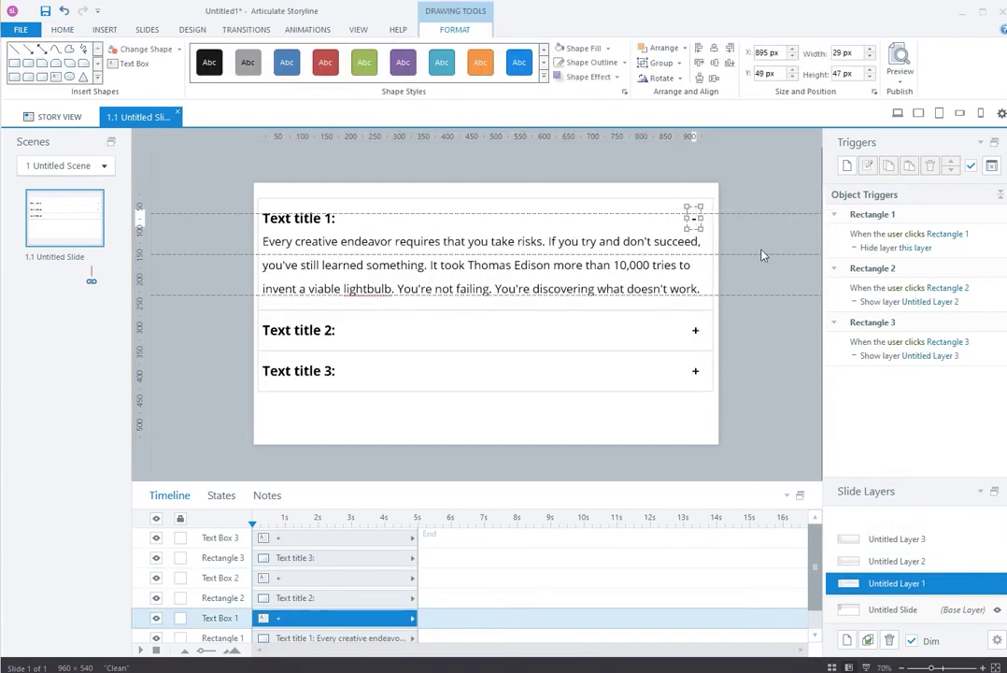
left_click(772, 237)
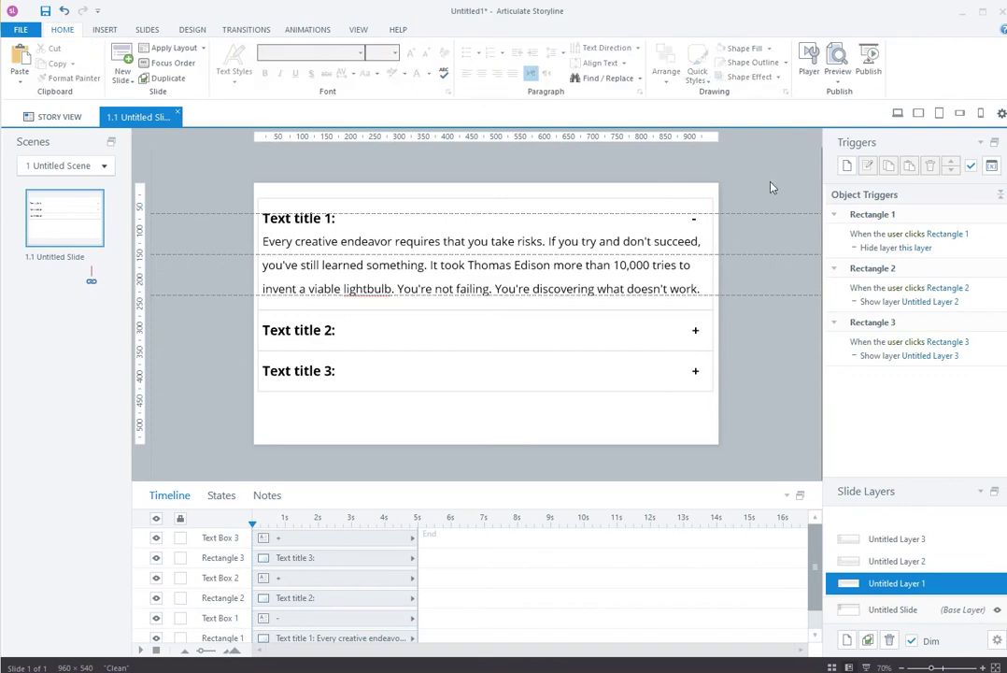